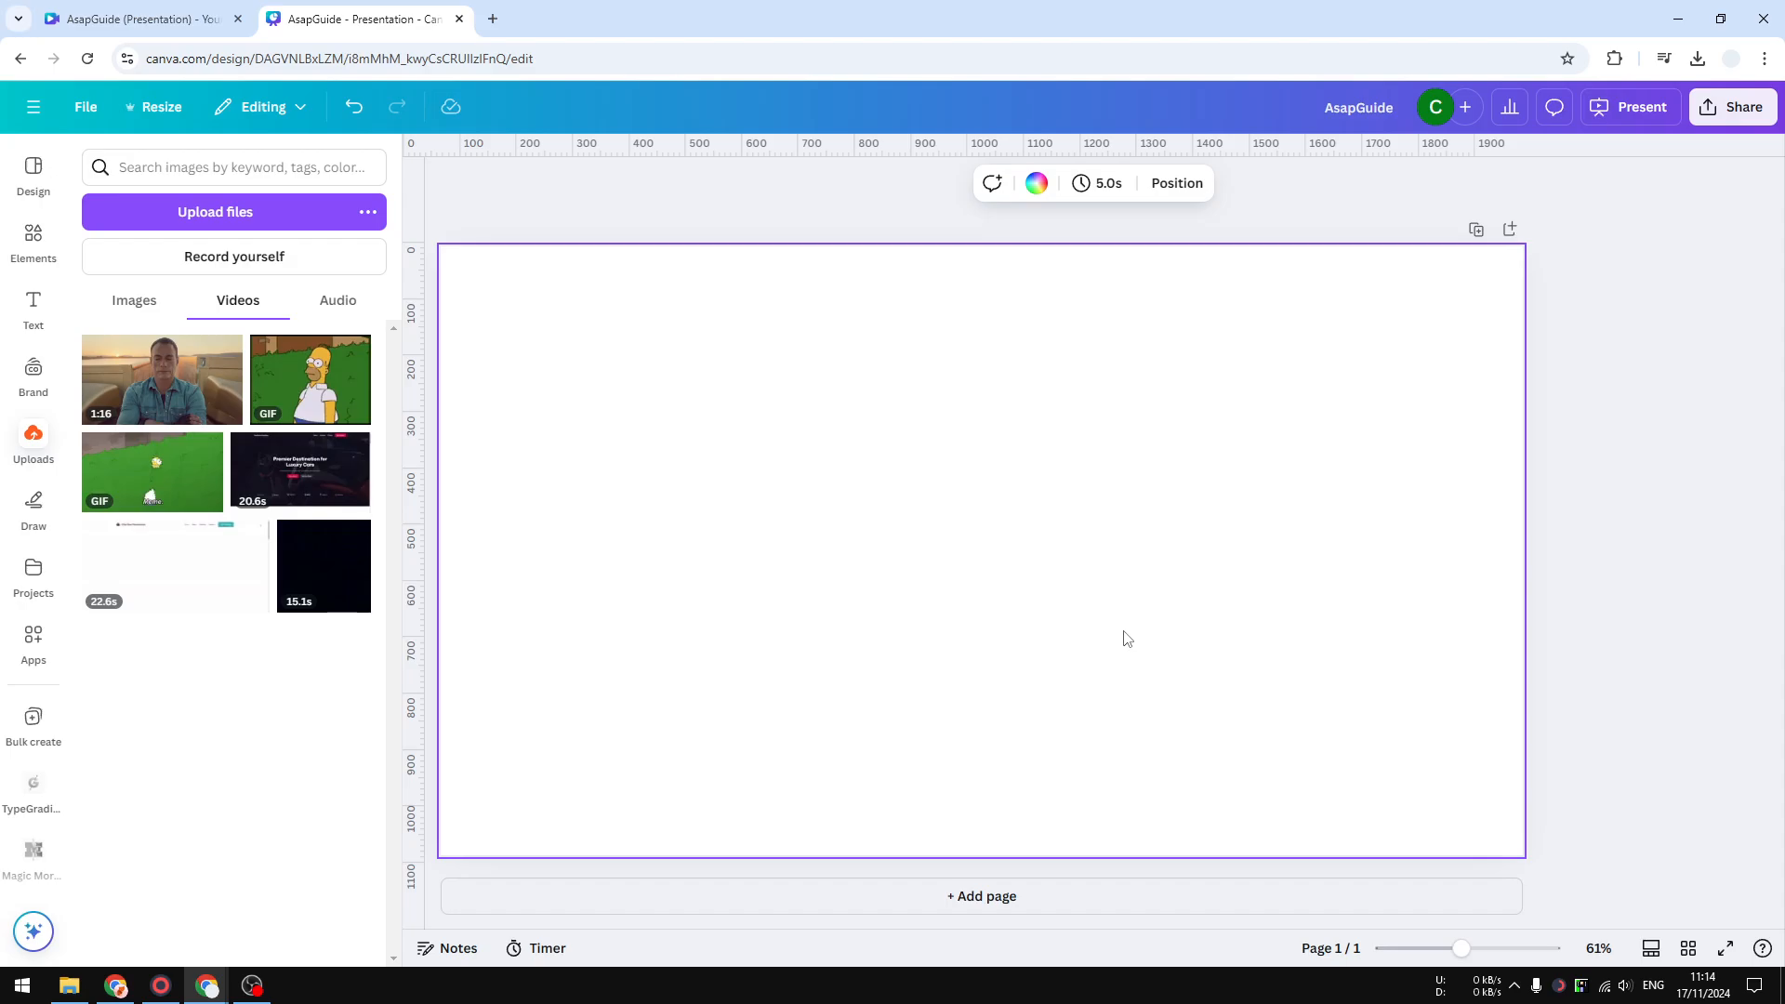
- Add the uploaded 1:16 video to the page and preview it by playing, seeking and pausing
click(179, 409)
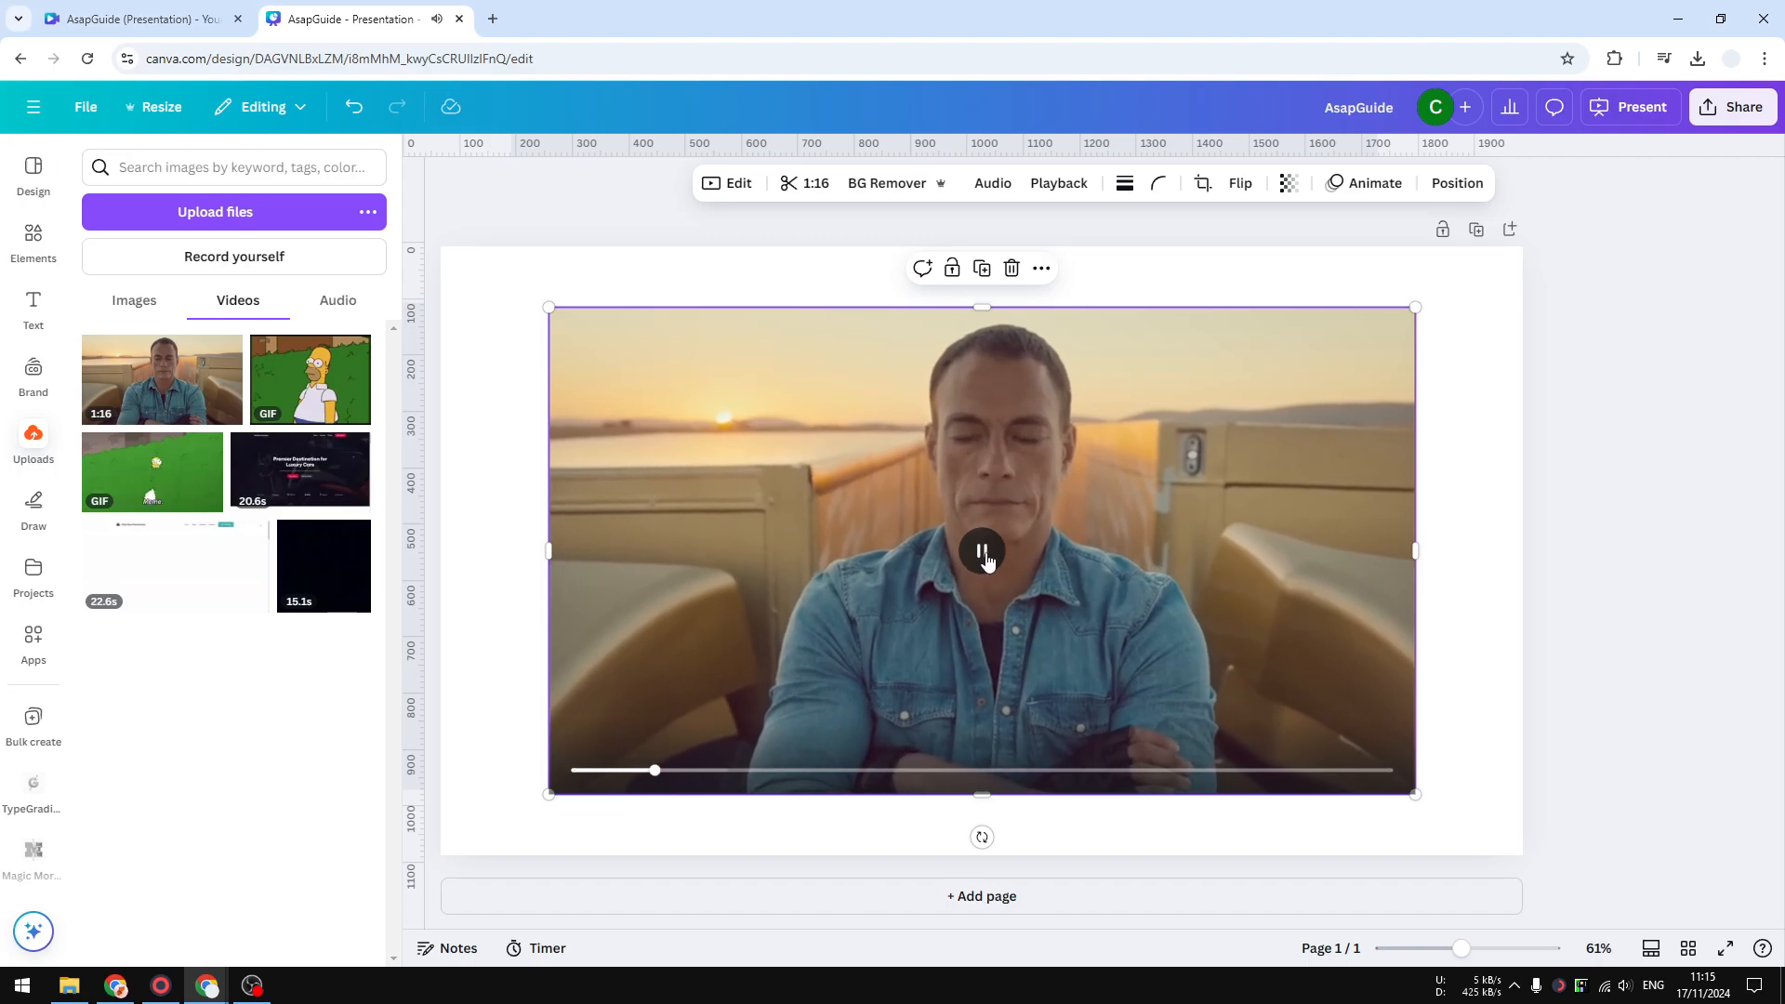
click(984, 553)
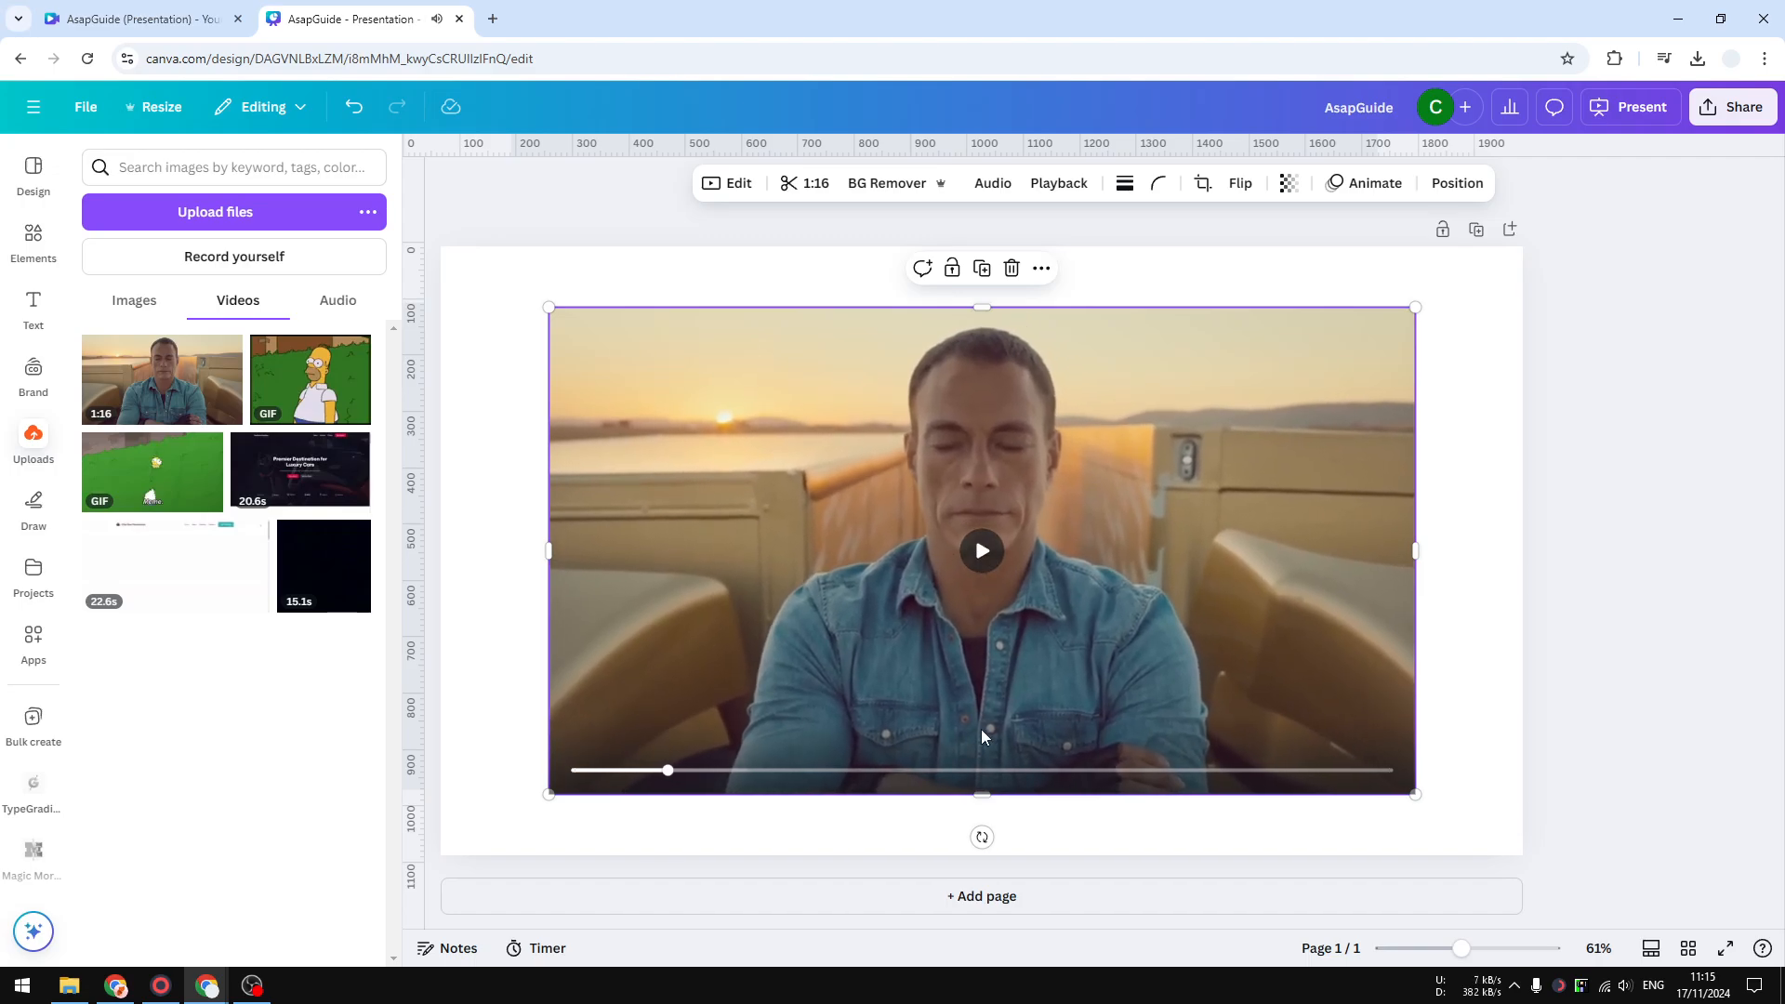
click(969, 780)
click(982, 553)
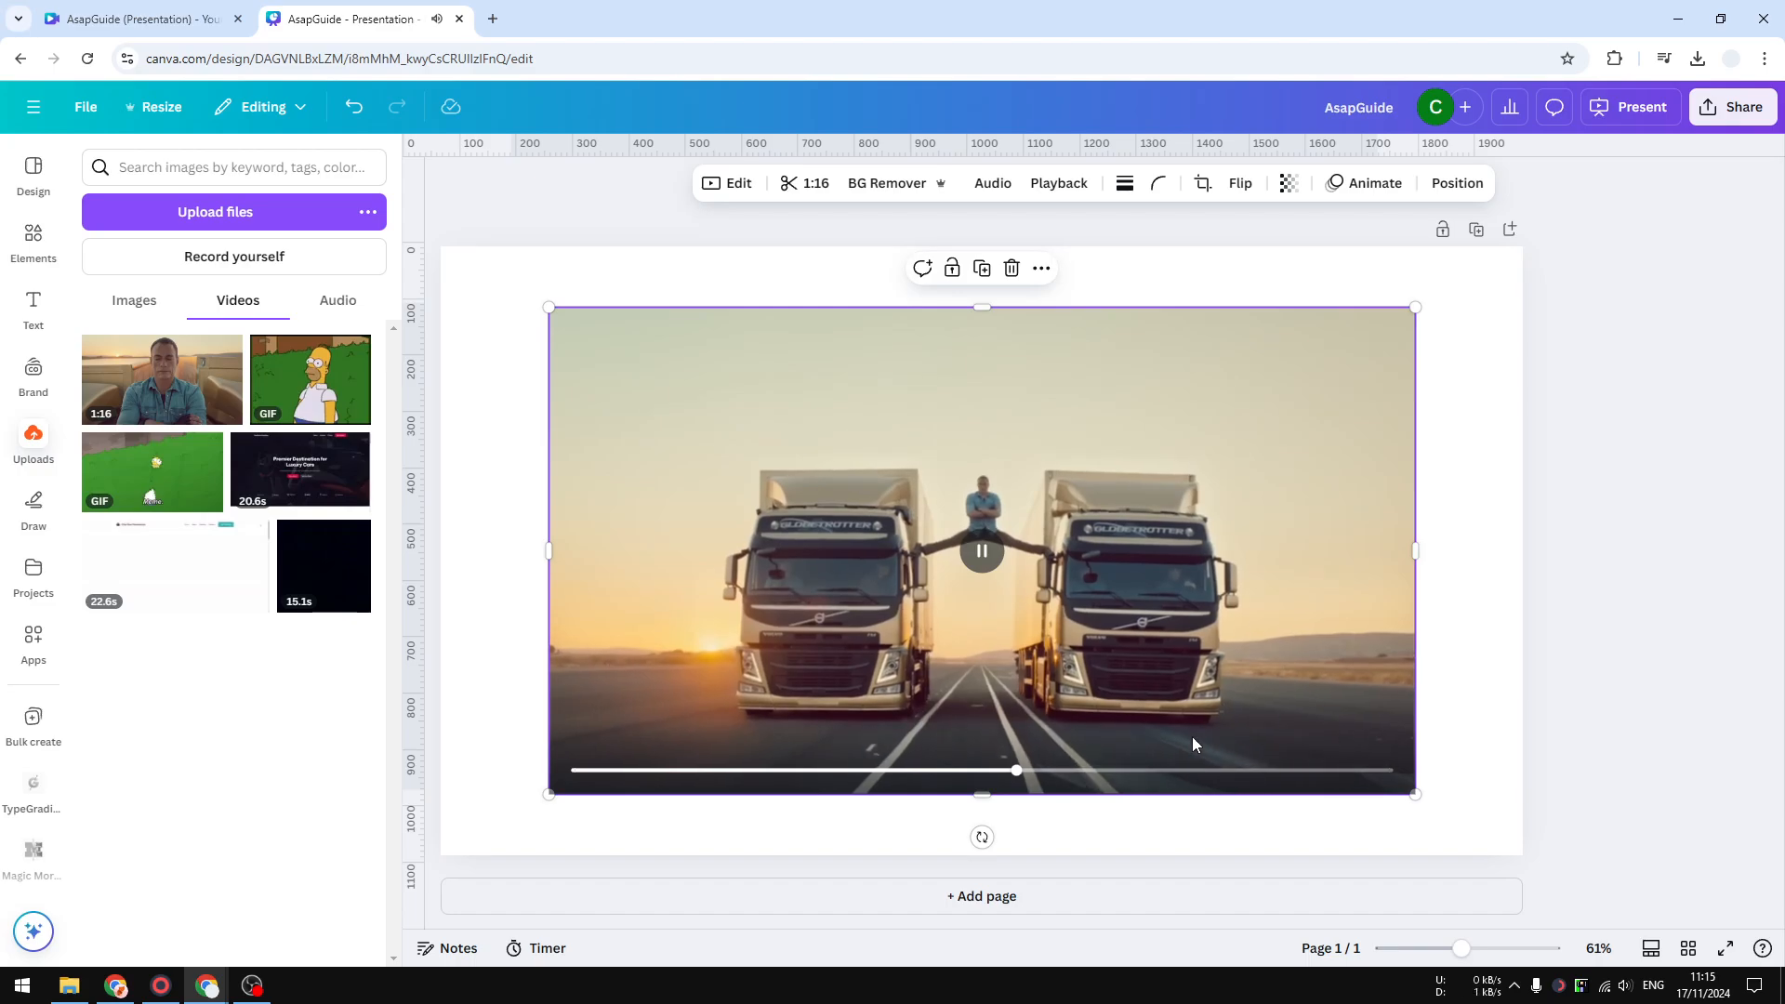
click(1000, 567)
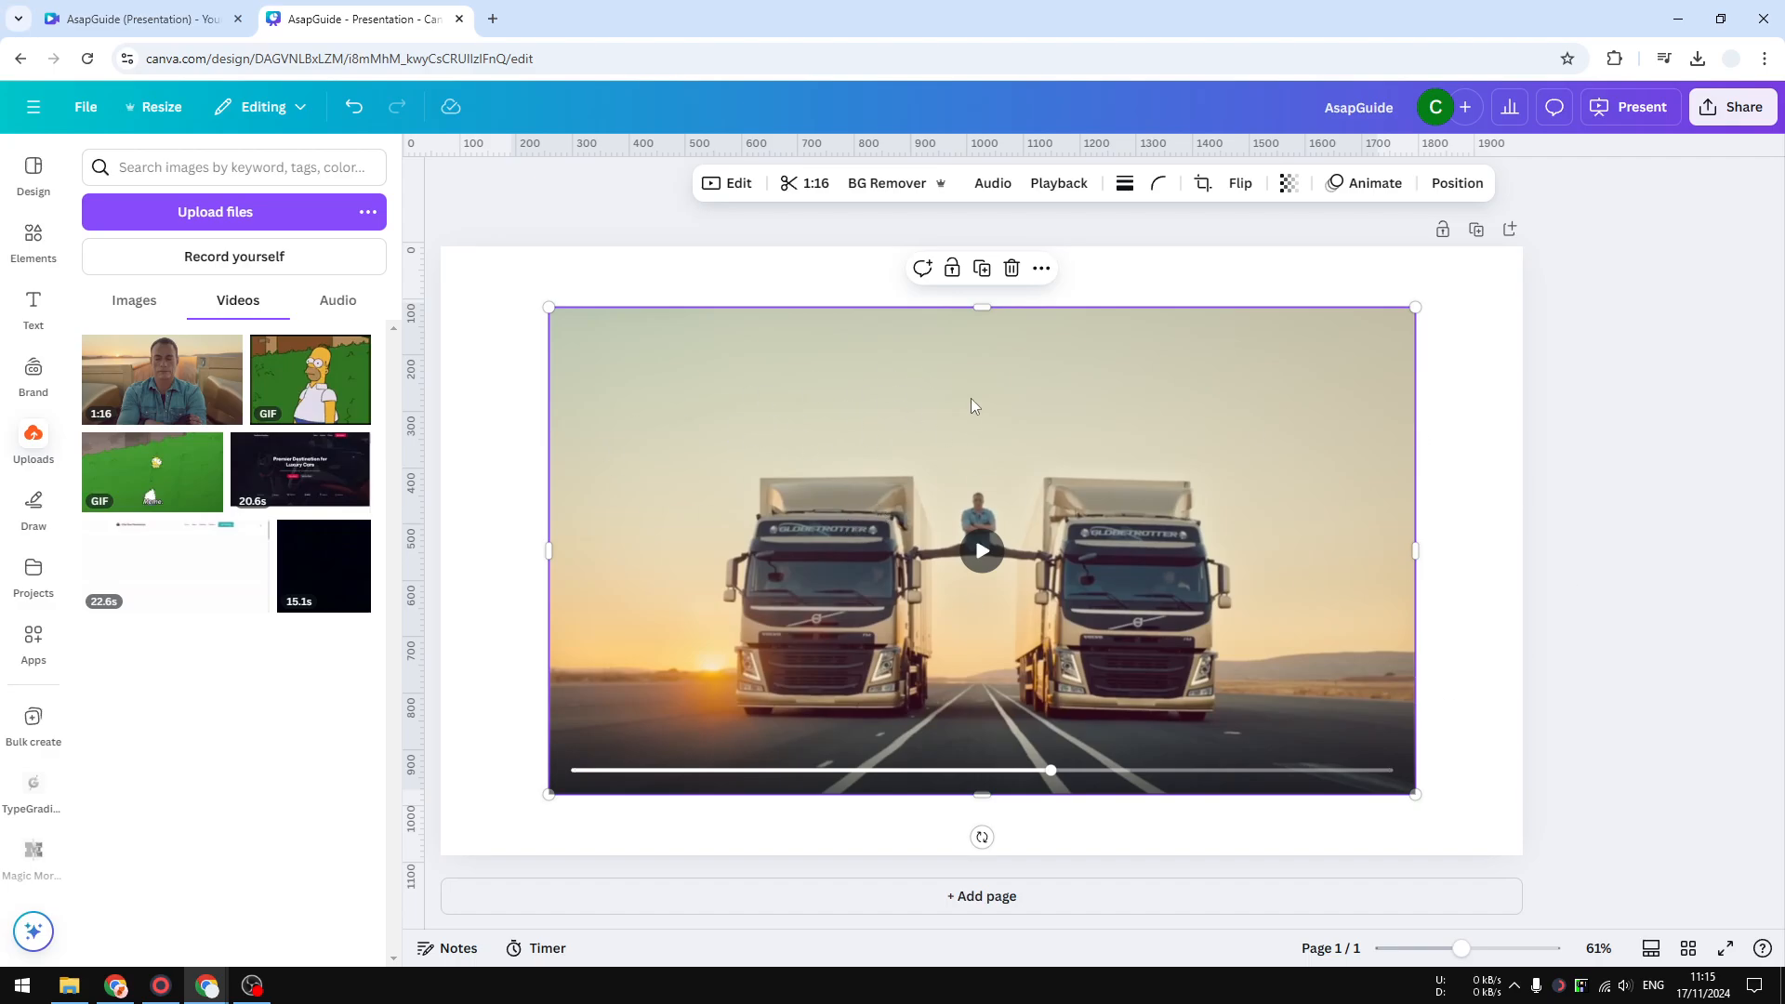
- Mute the video's audio, preview the muted playback, and restore the volume to 100
click(991, 183)
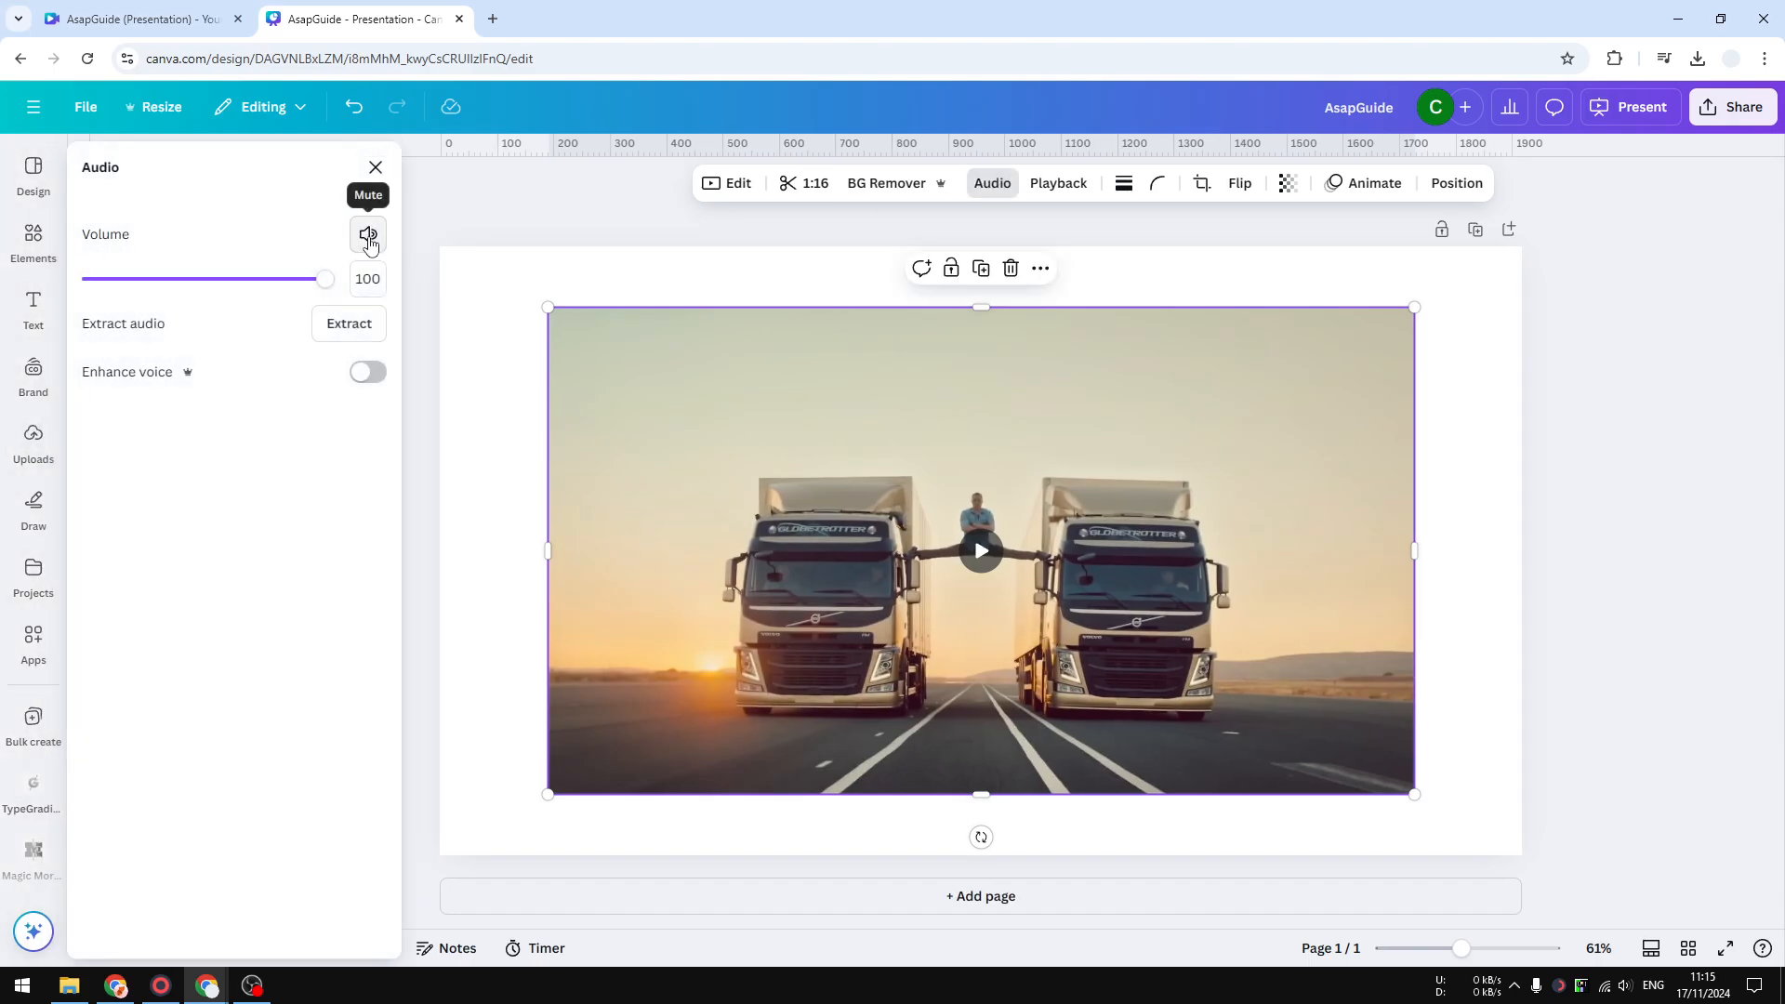
click(368, 237)
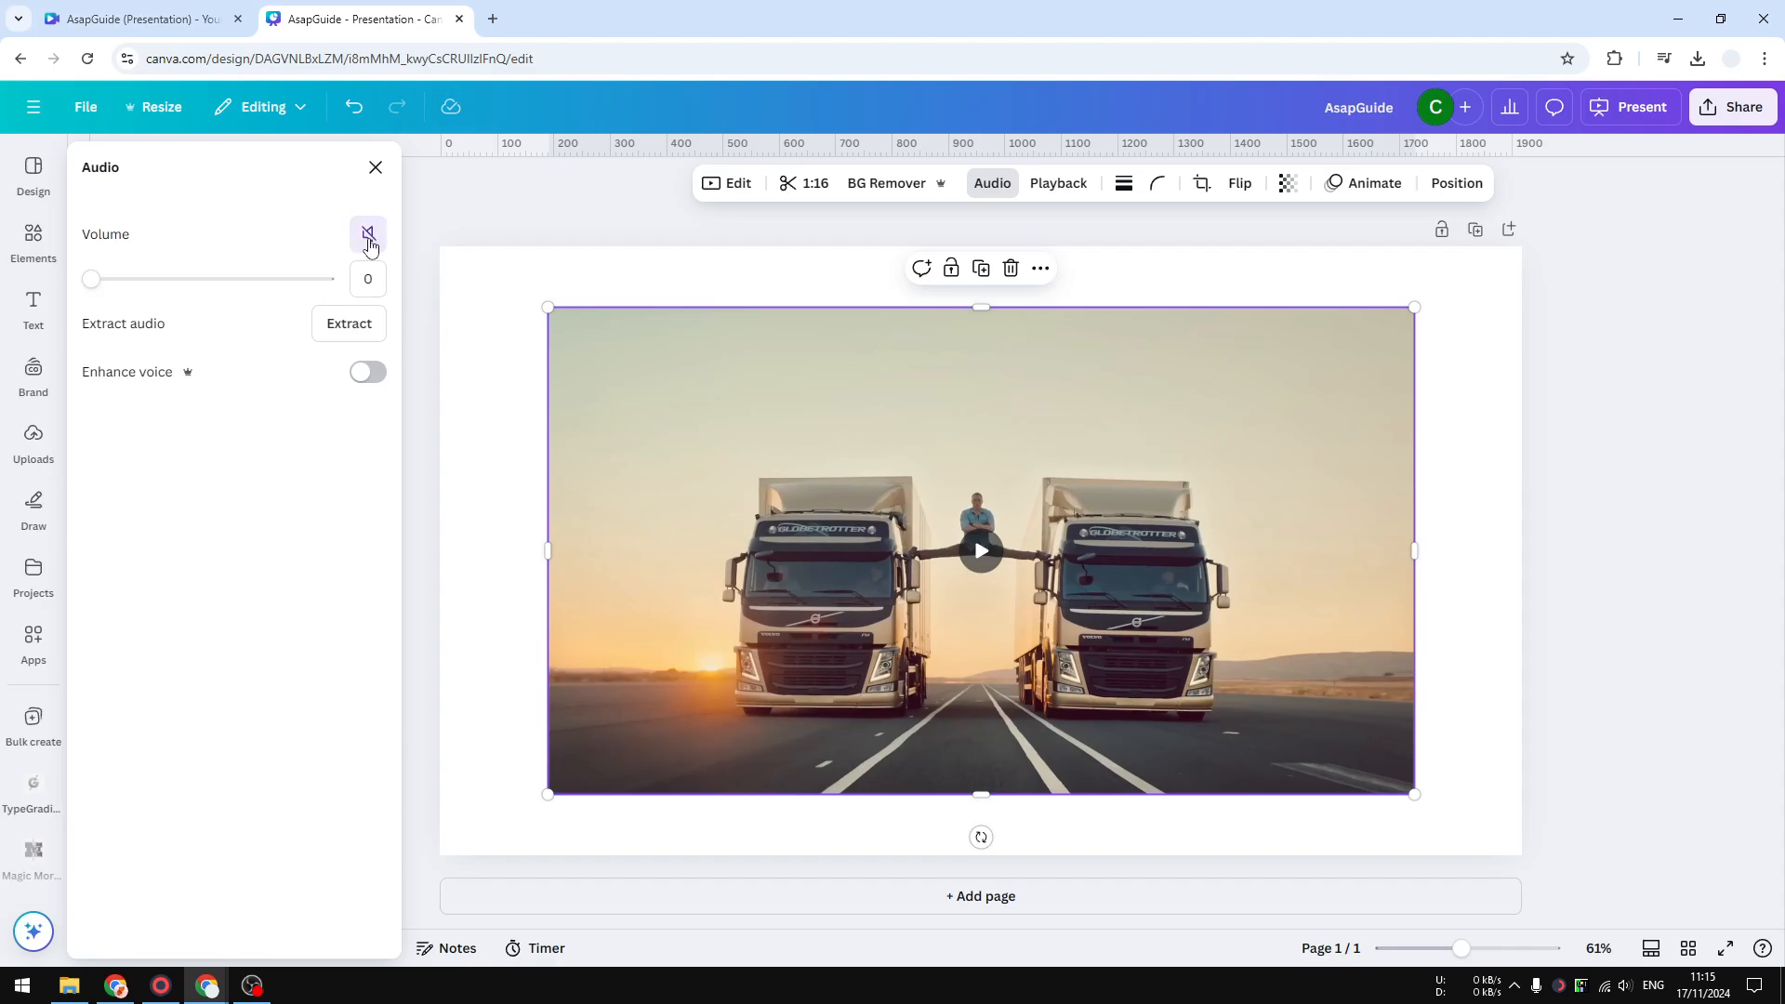
click(981, 550)
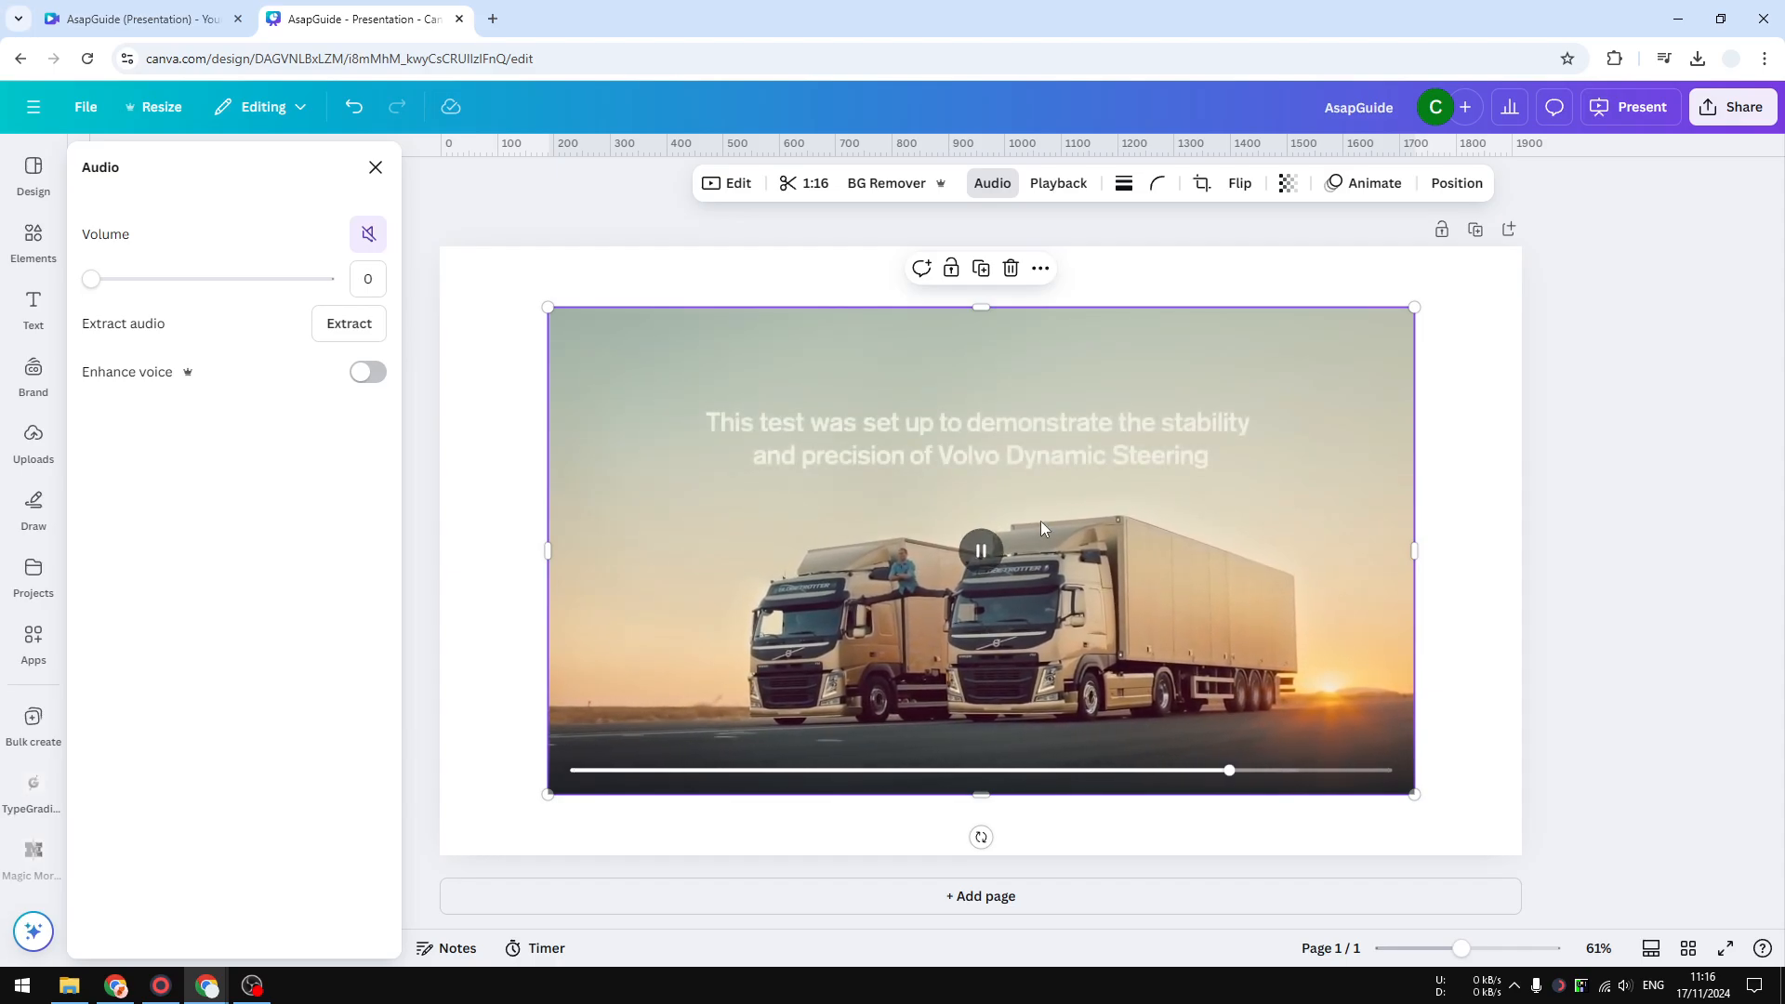
click(999, 554)
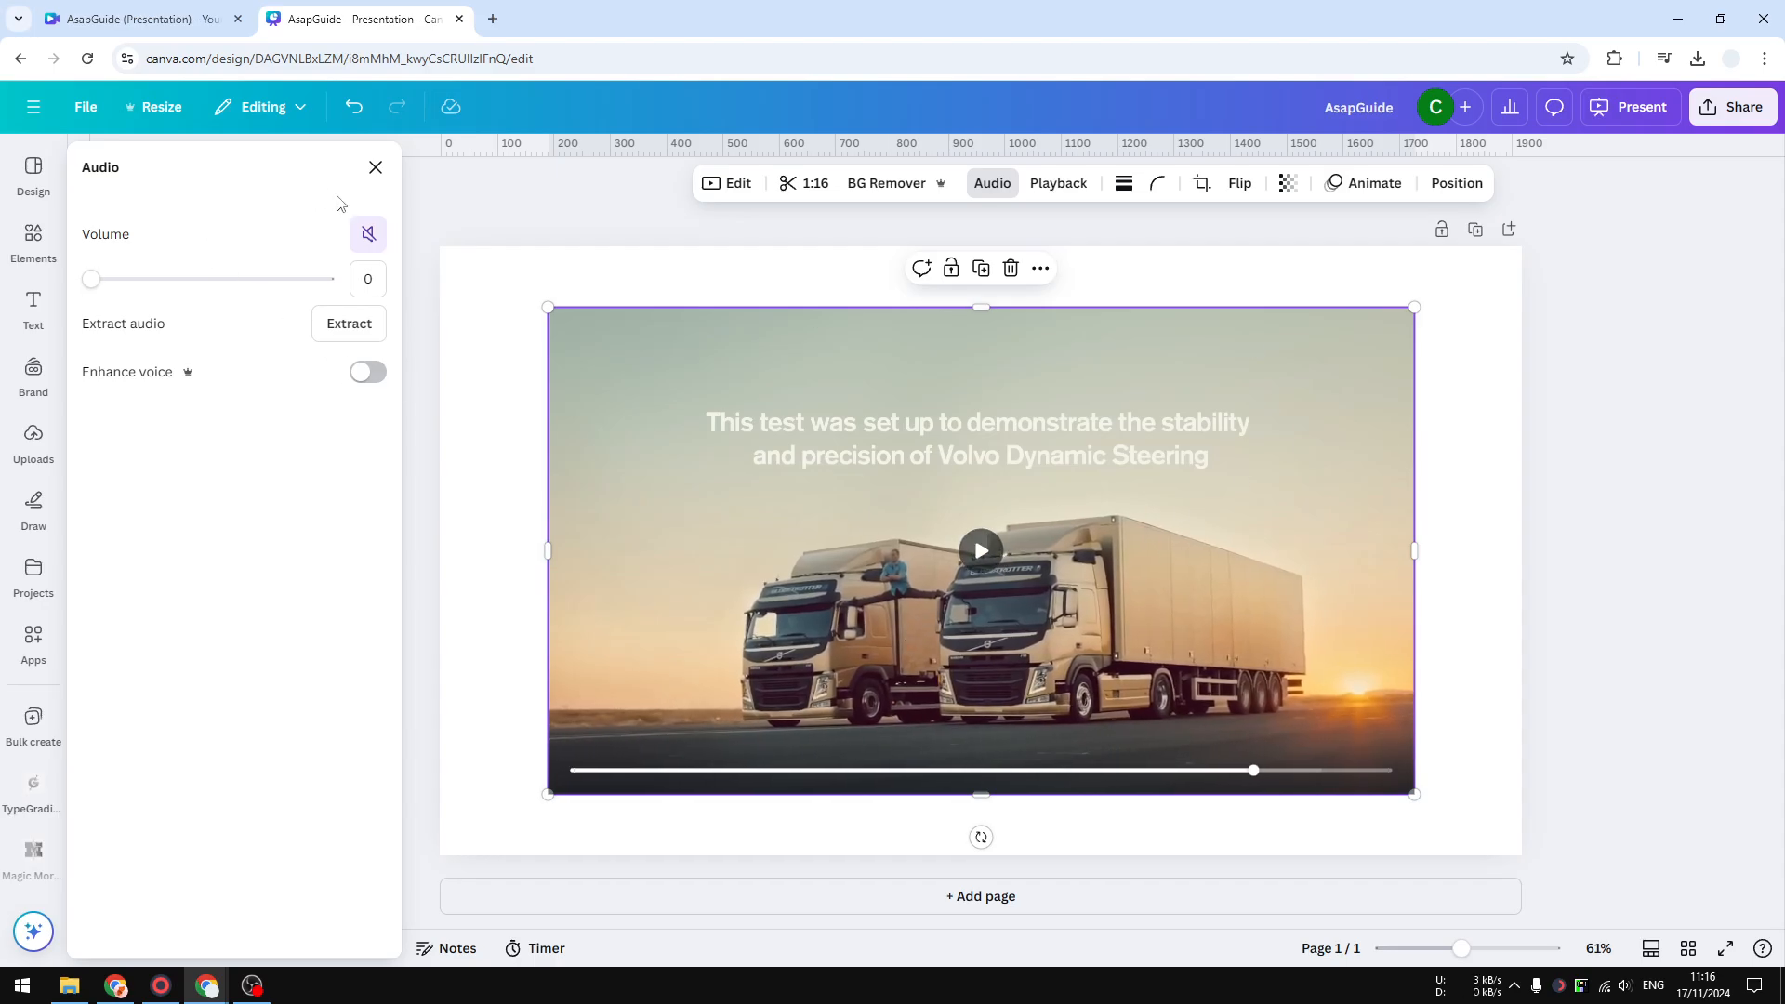
click(375, 241)
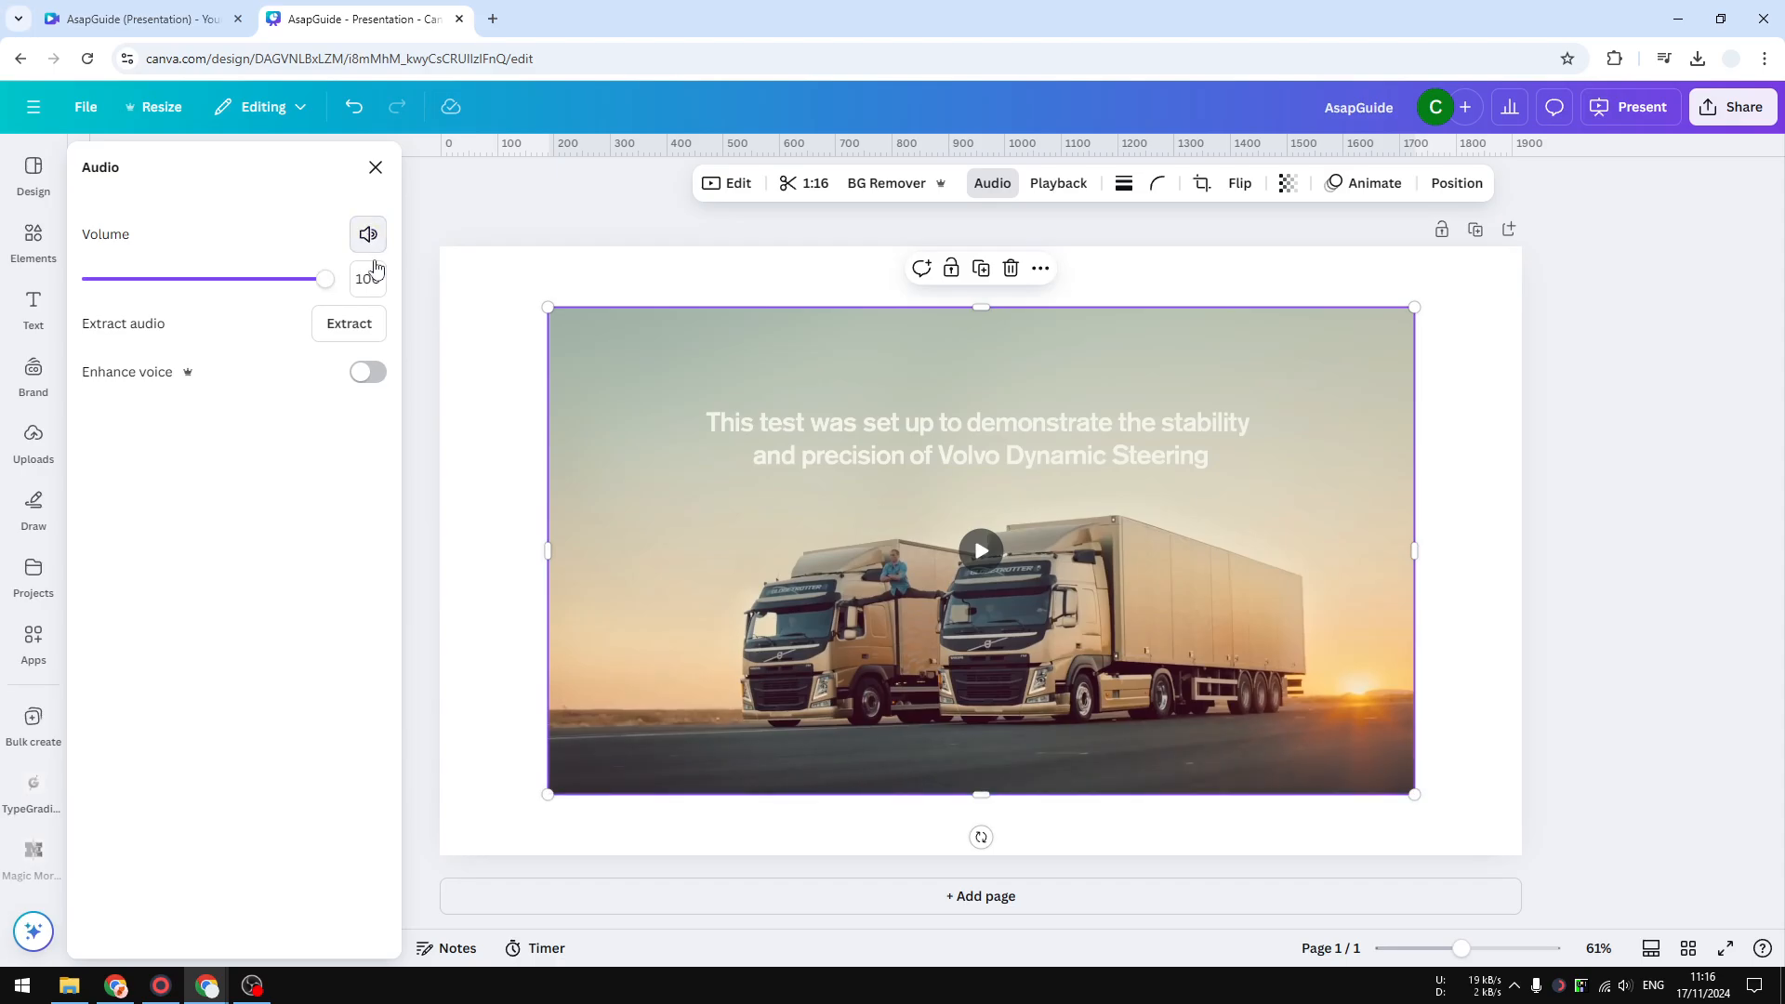
- Switch to the page timeline view and extract the video's audio into a separate track
click(1650, 947)
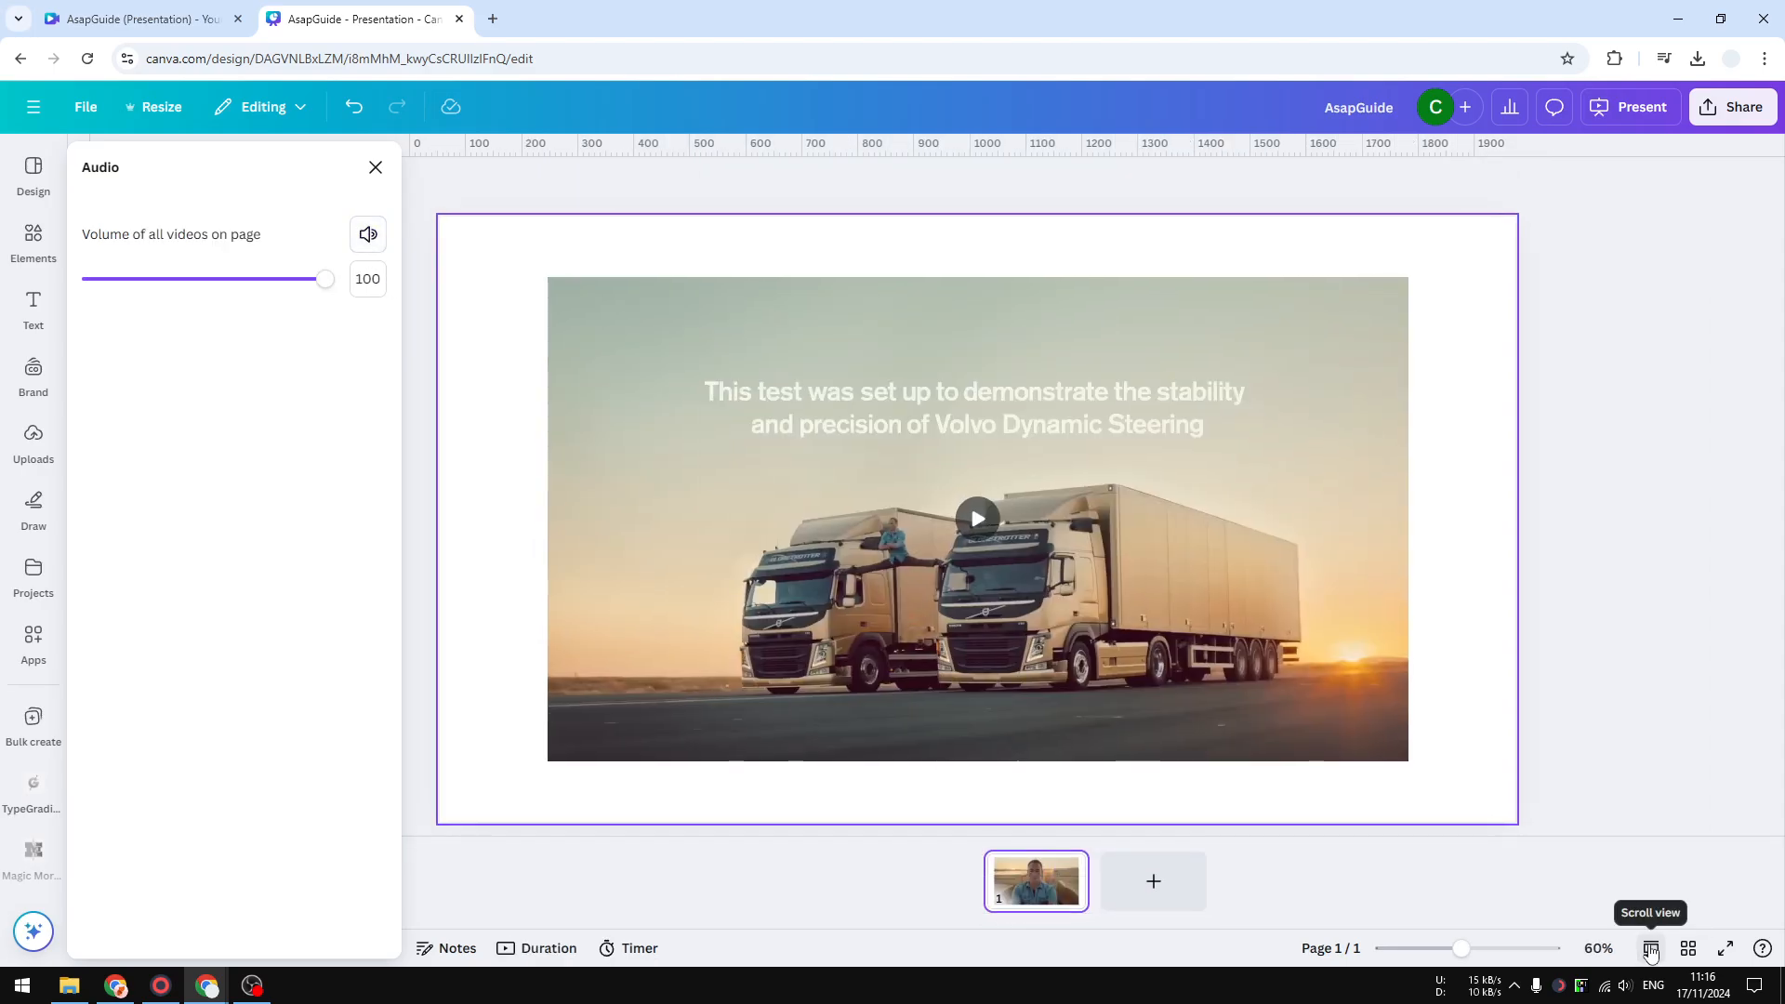
click(528, 950)
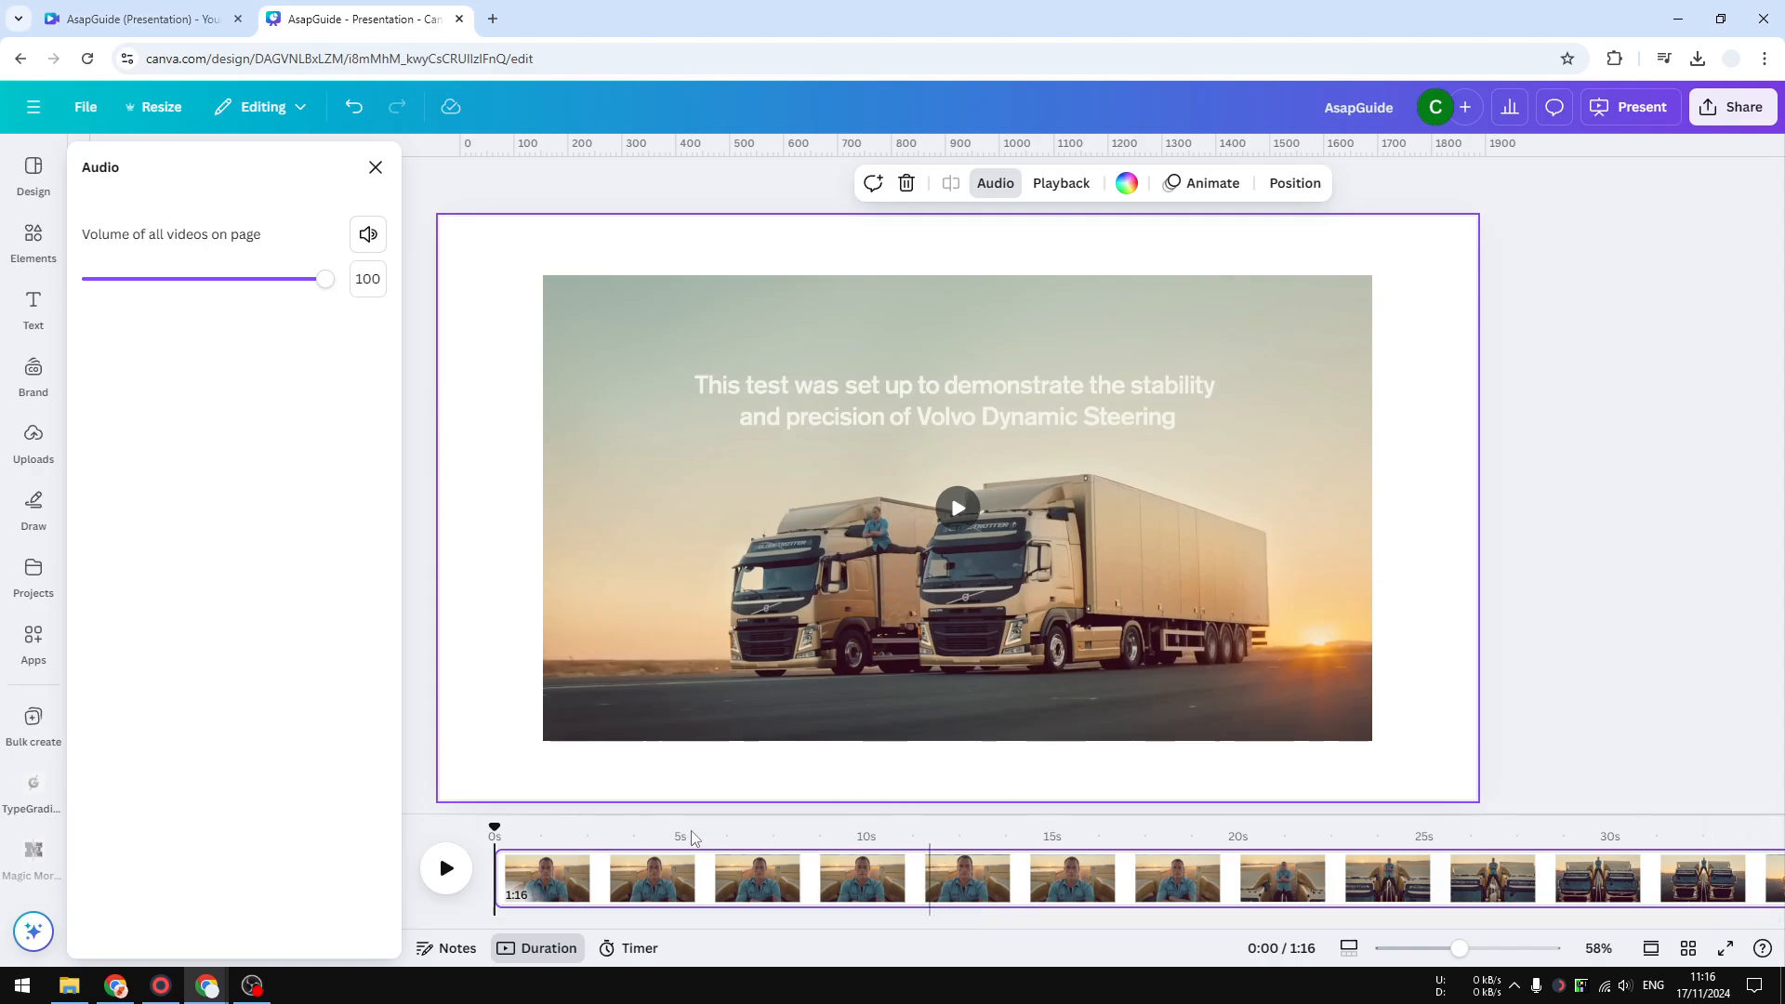
click(625, 505)
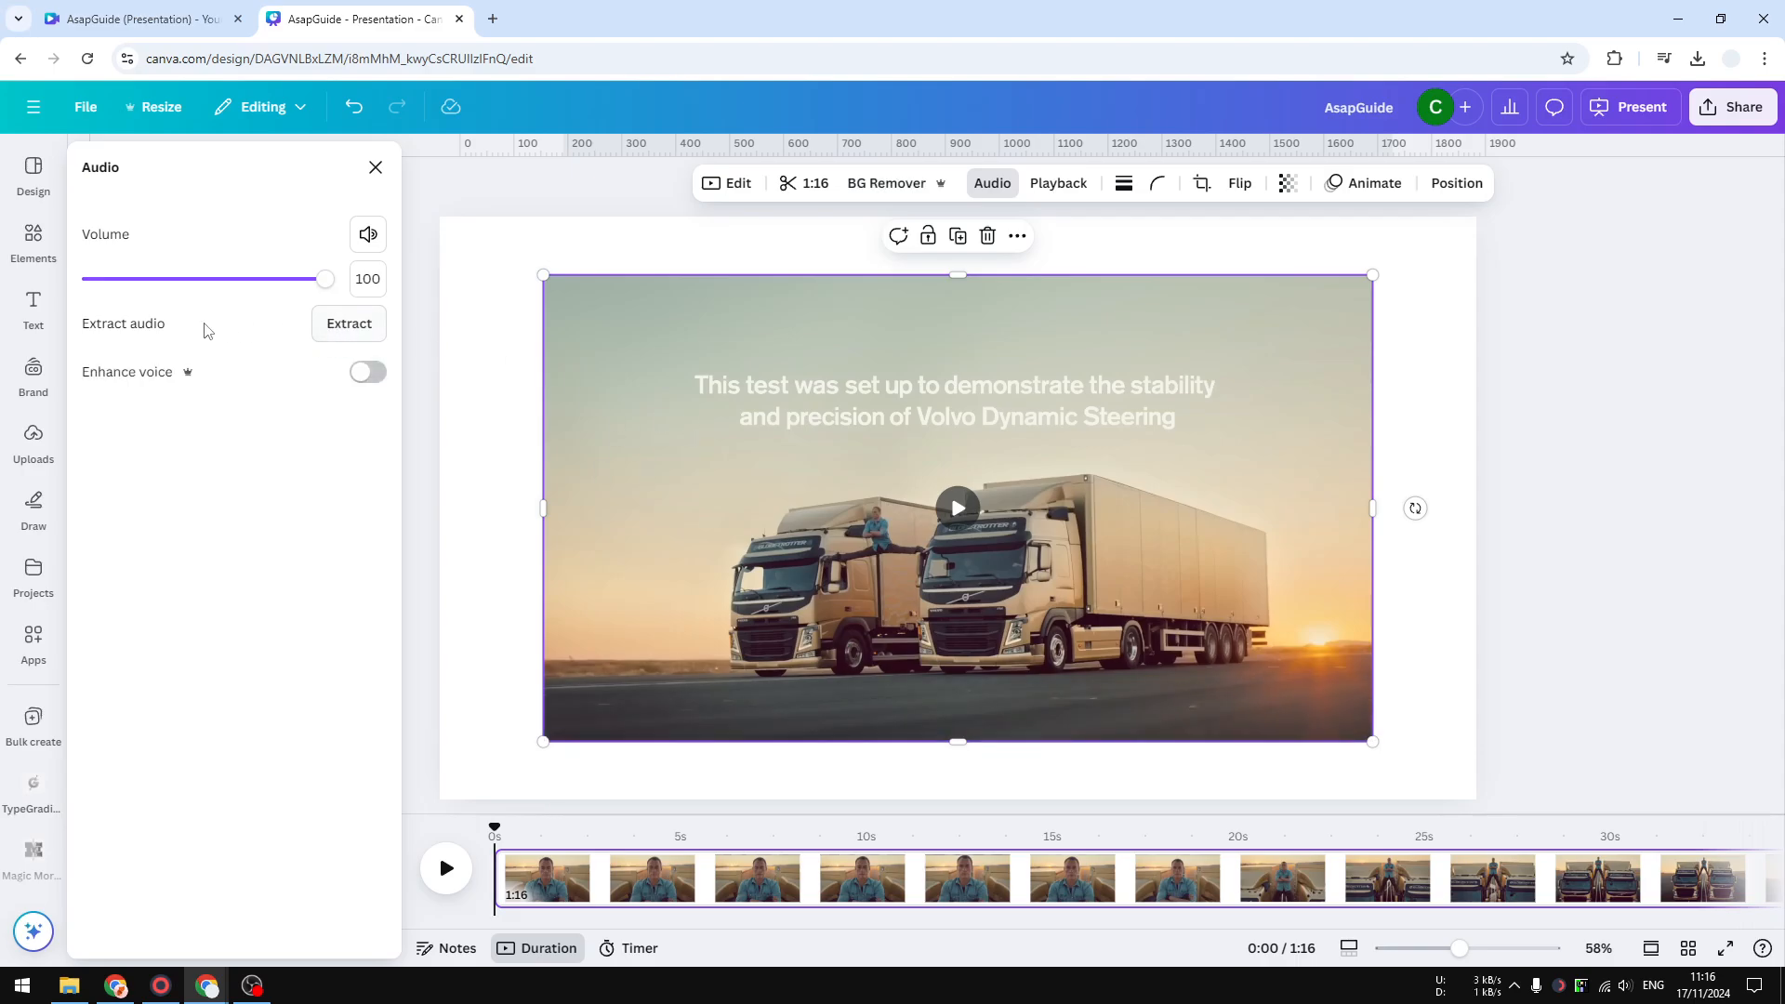
click(334, 340)
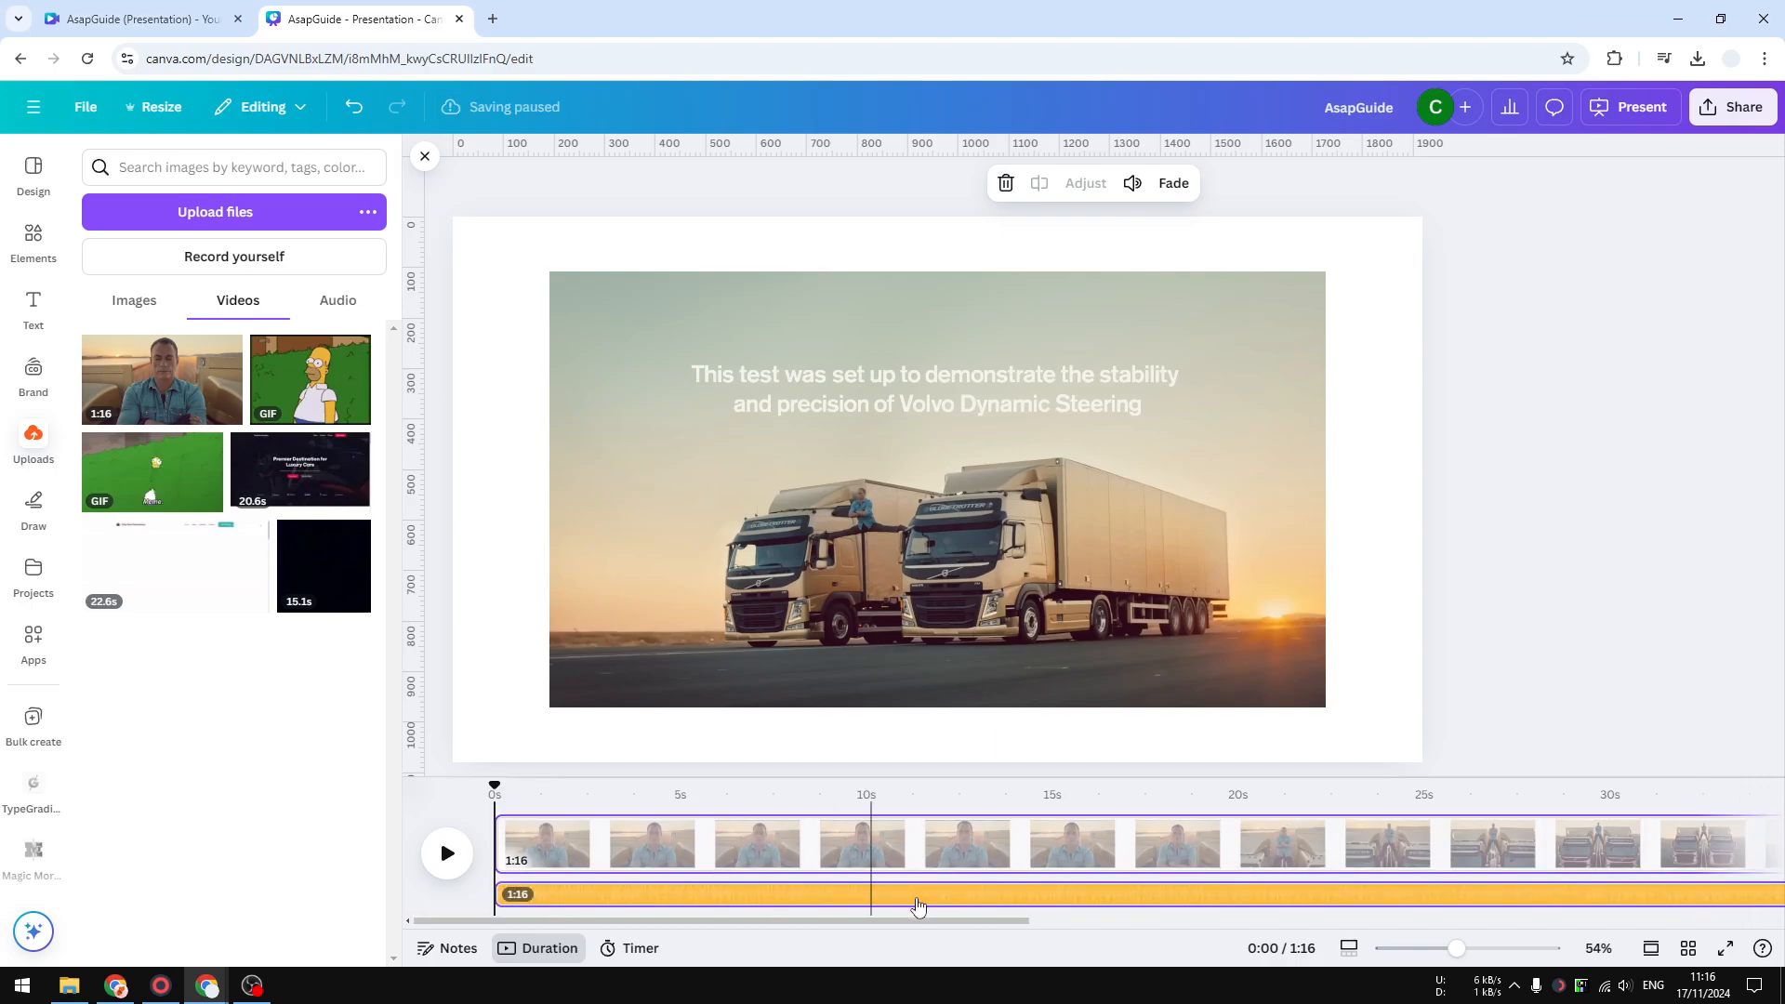
- Play the video from about 7 seconds to preview the timeline with the extracted audio
click(765, 845)
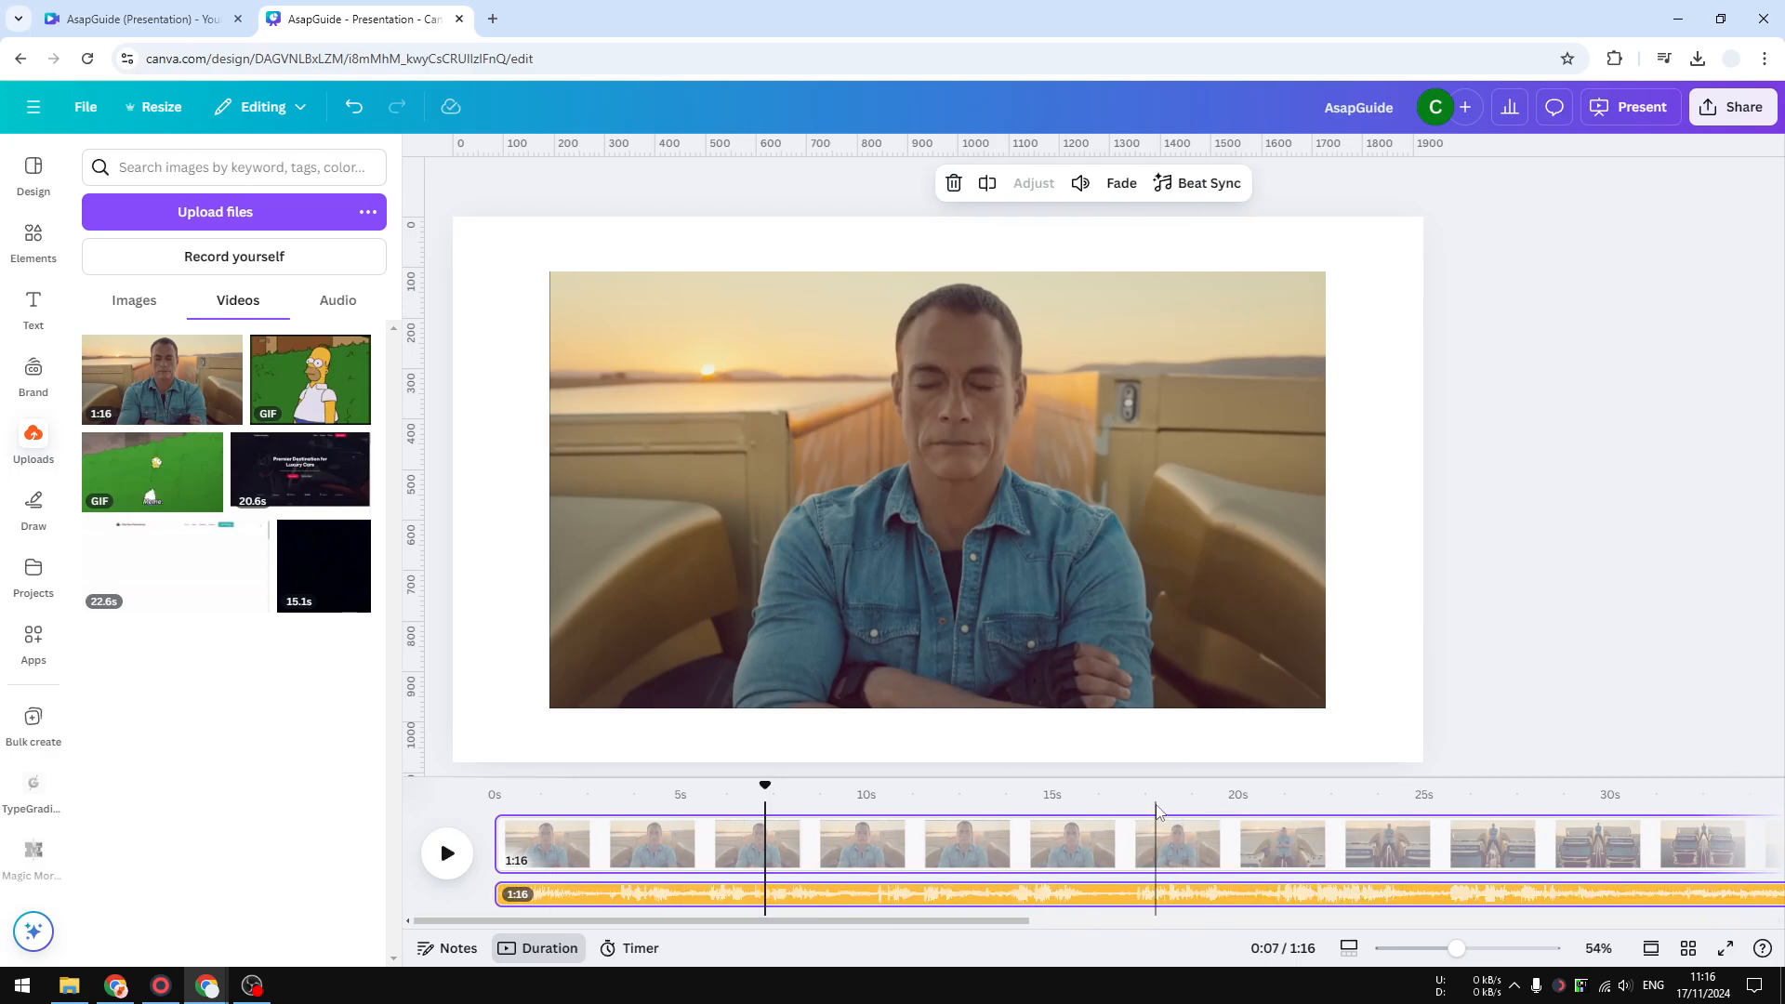
click(444, 855)
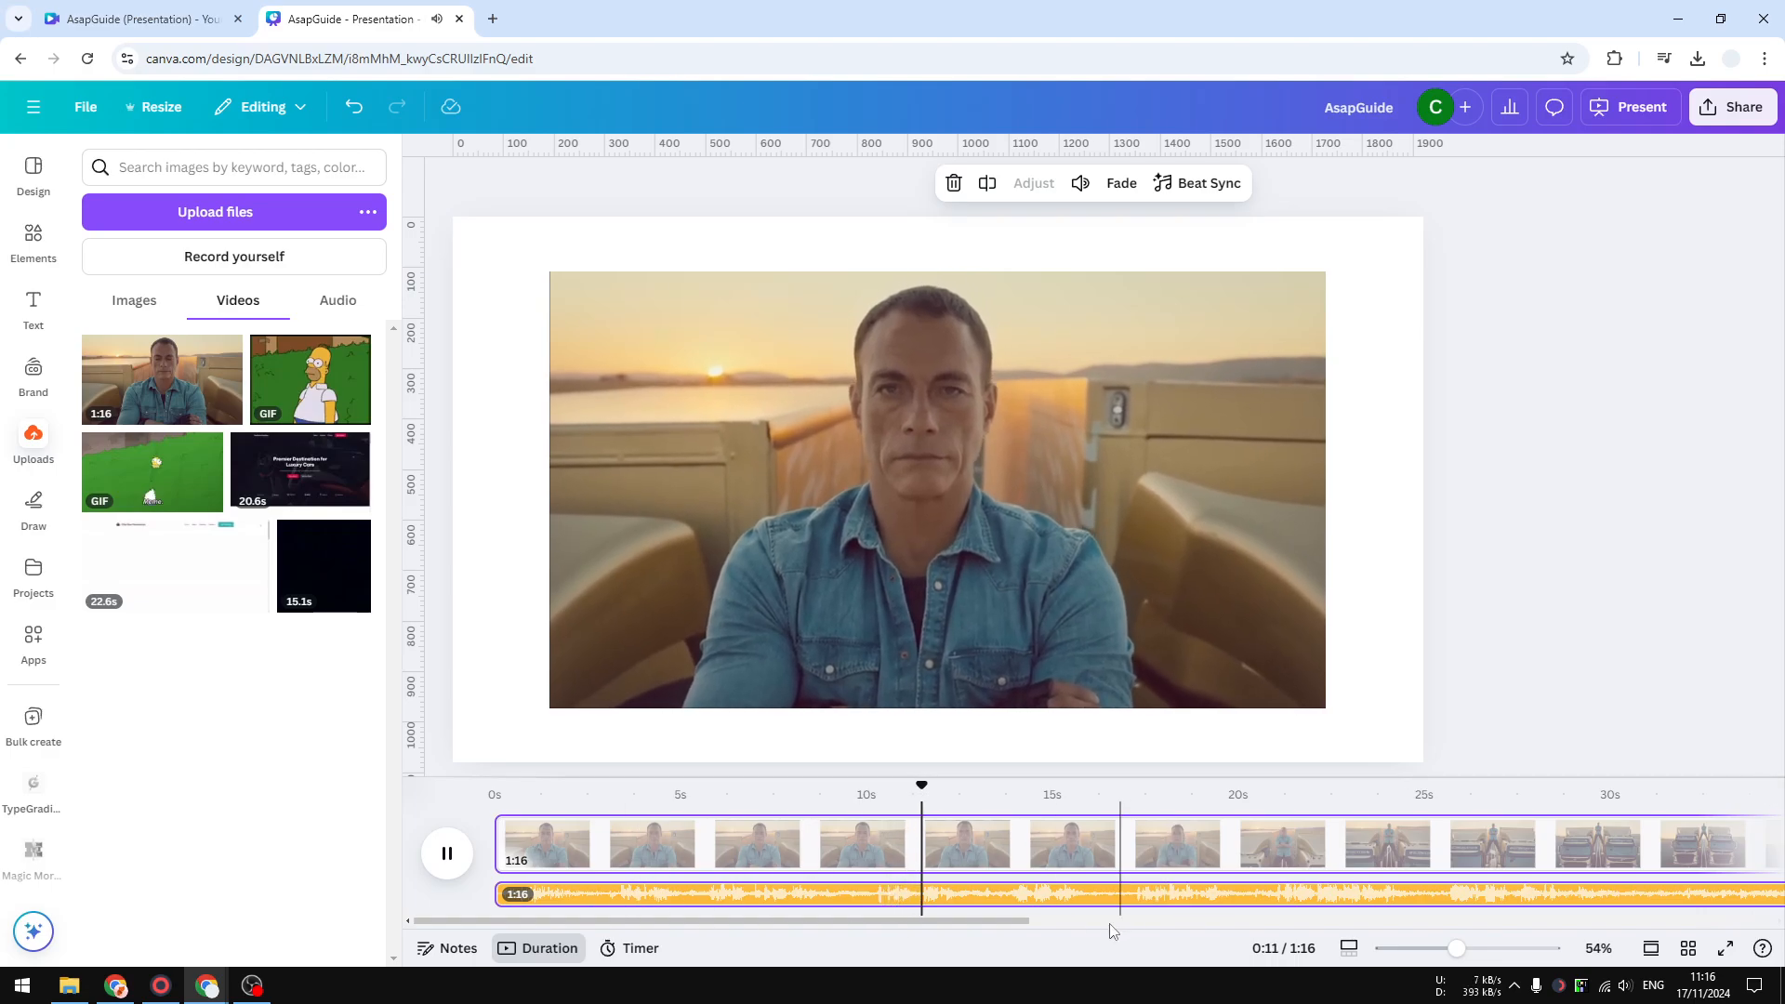
drag(1012, 920, 1090, 921)
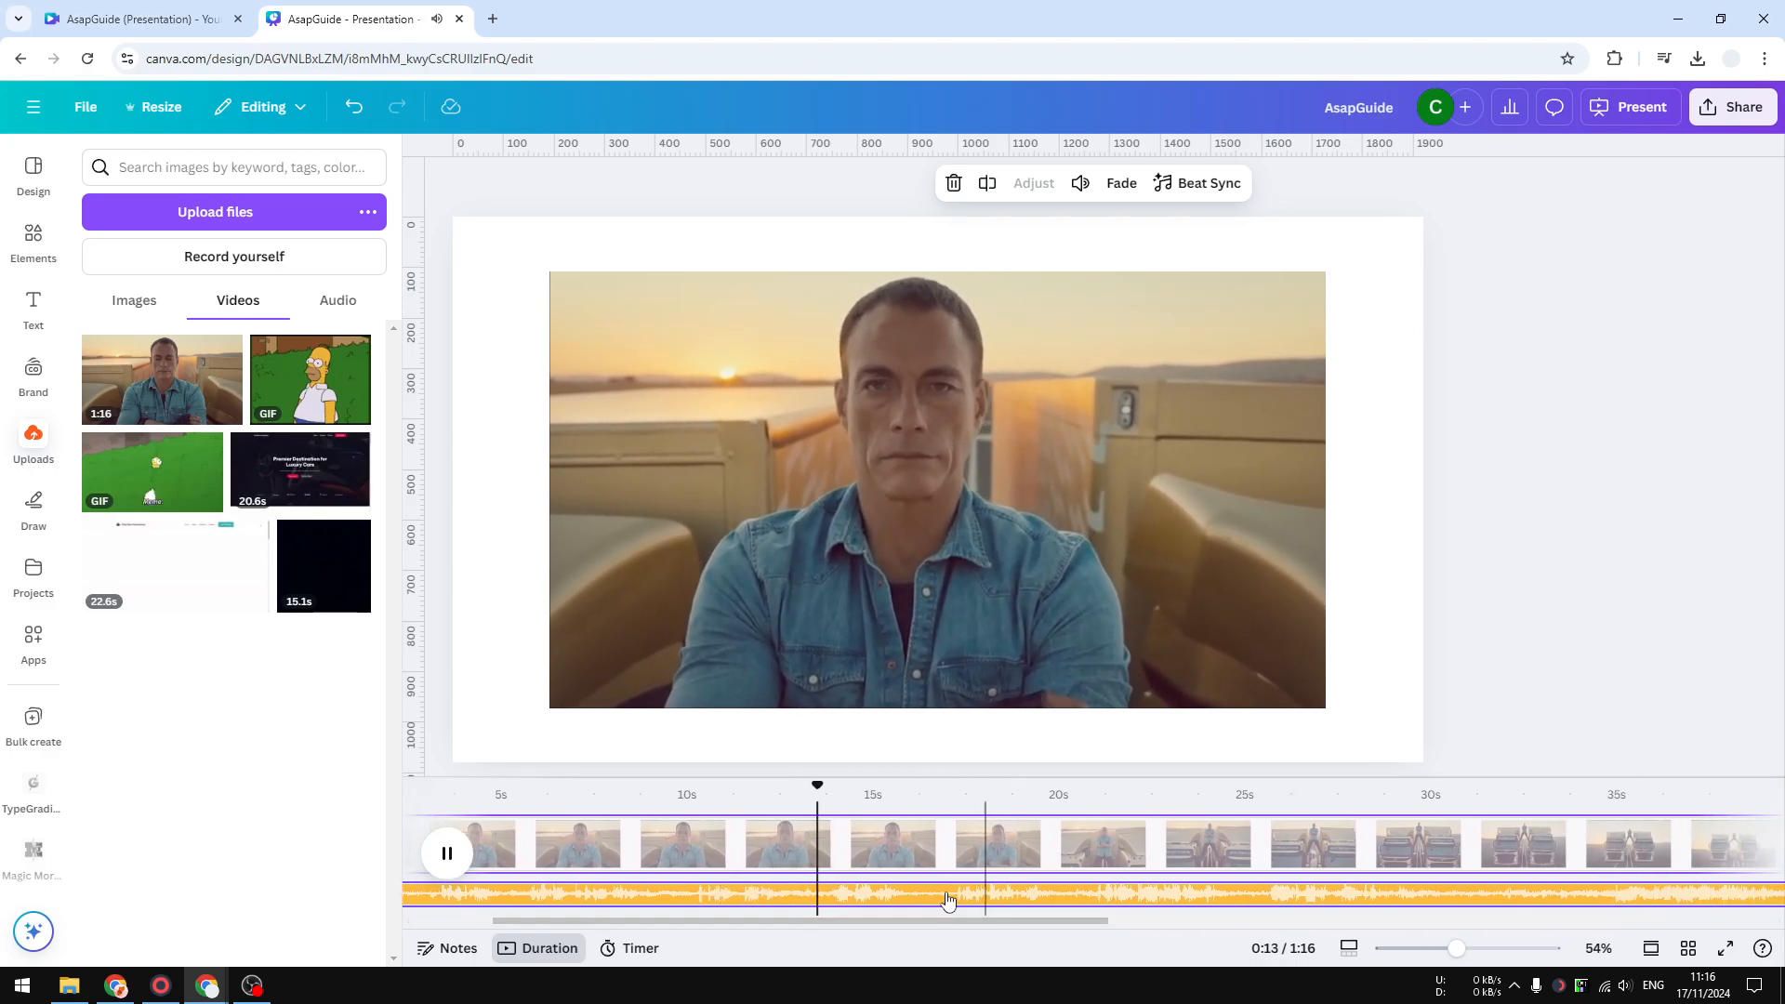
click(460, 856)
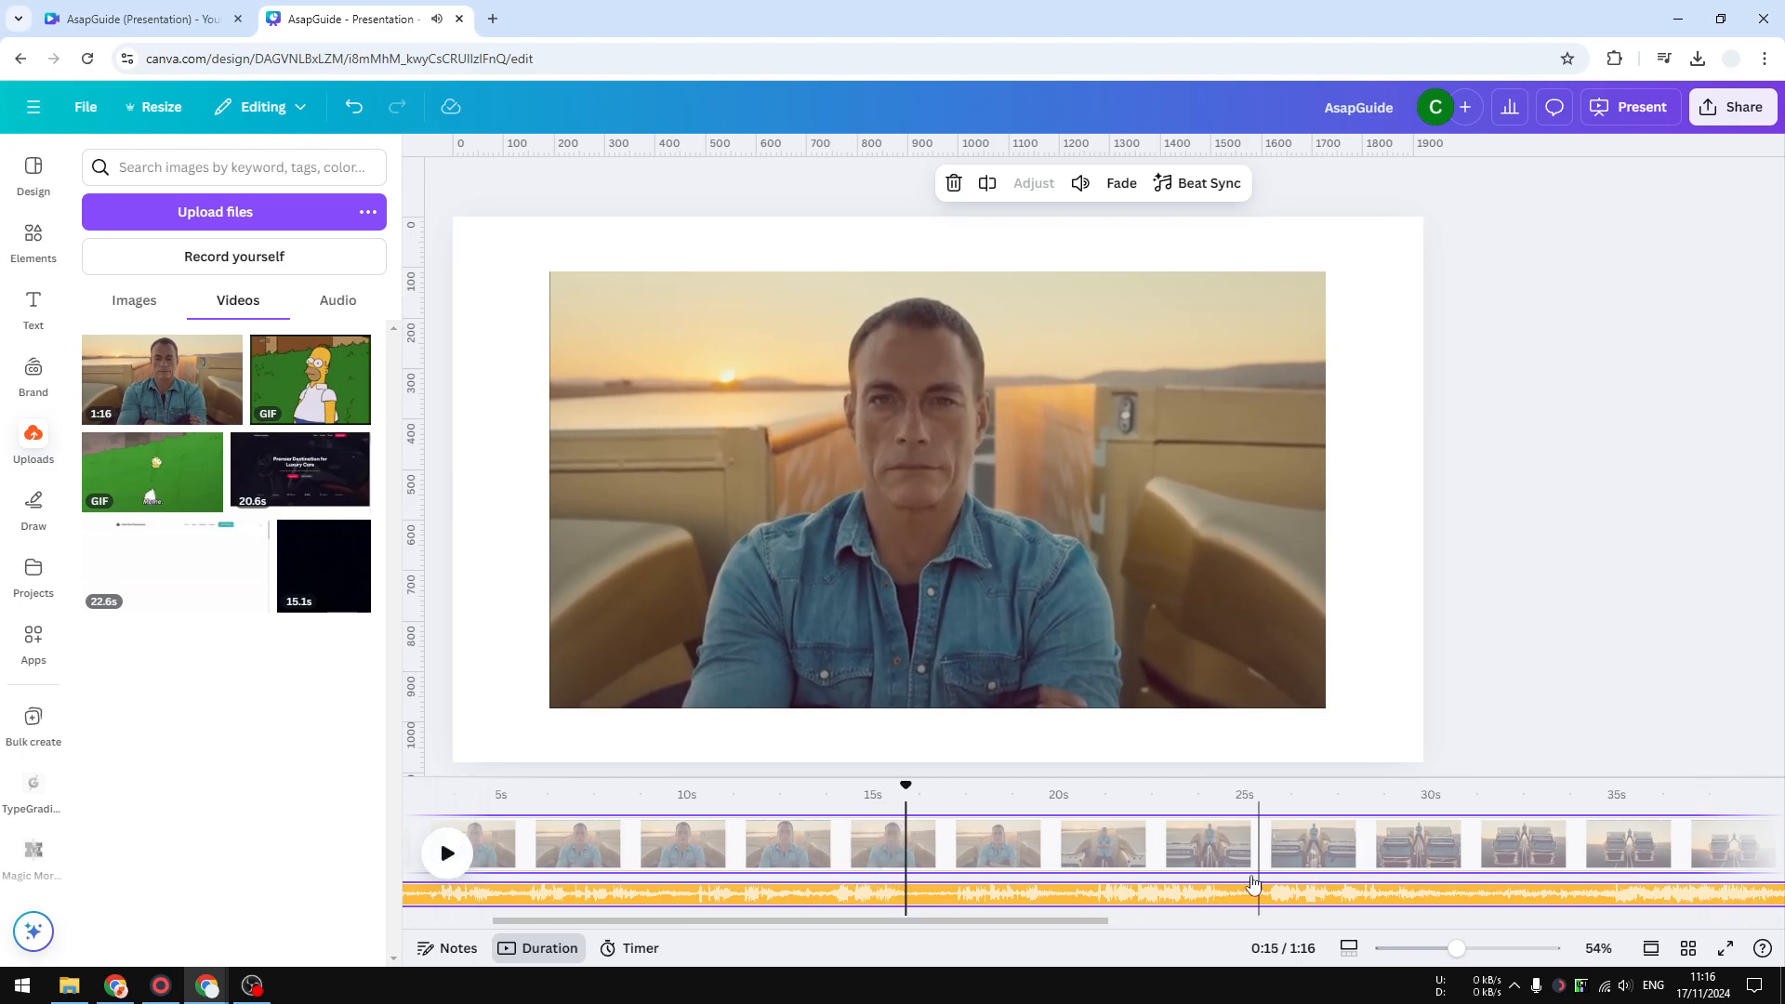
- Split the extracted audio track at about 11 s and again at about 19 s to isolate a segment
click(750, 883)
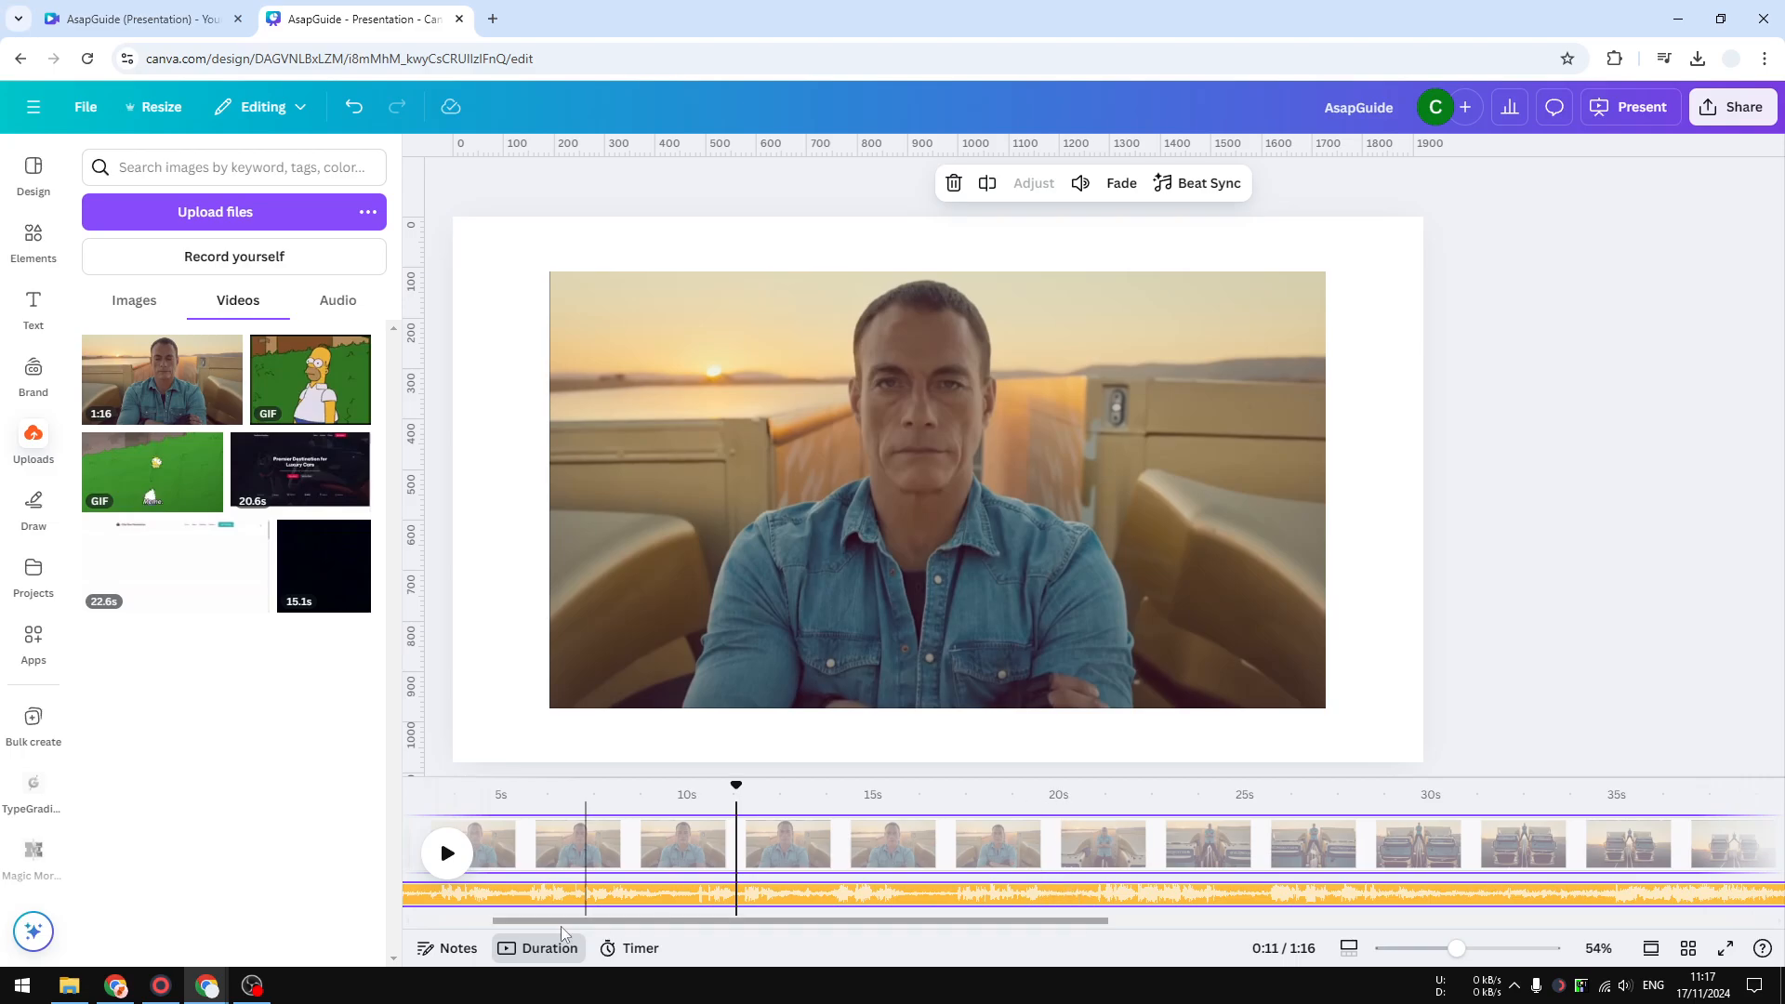
right_click(738, 895)
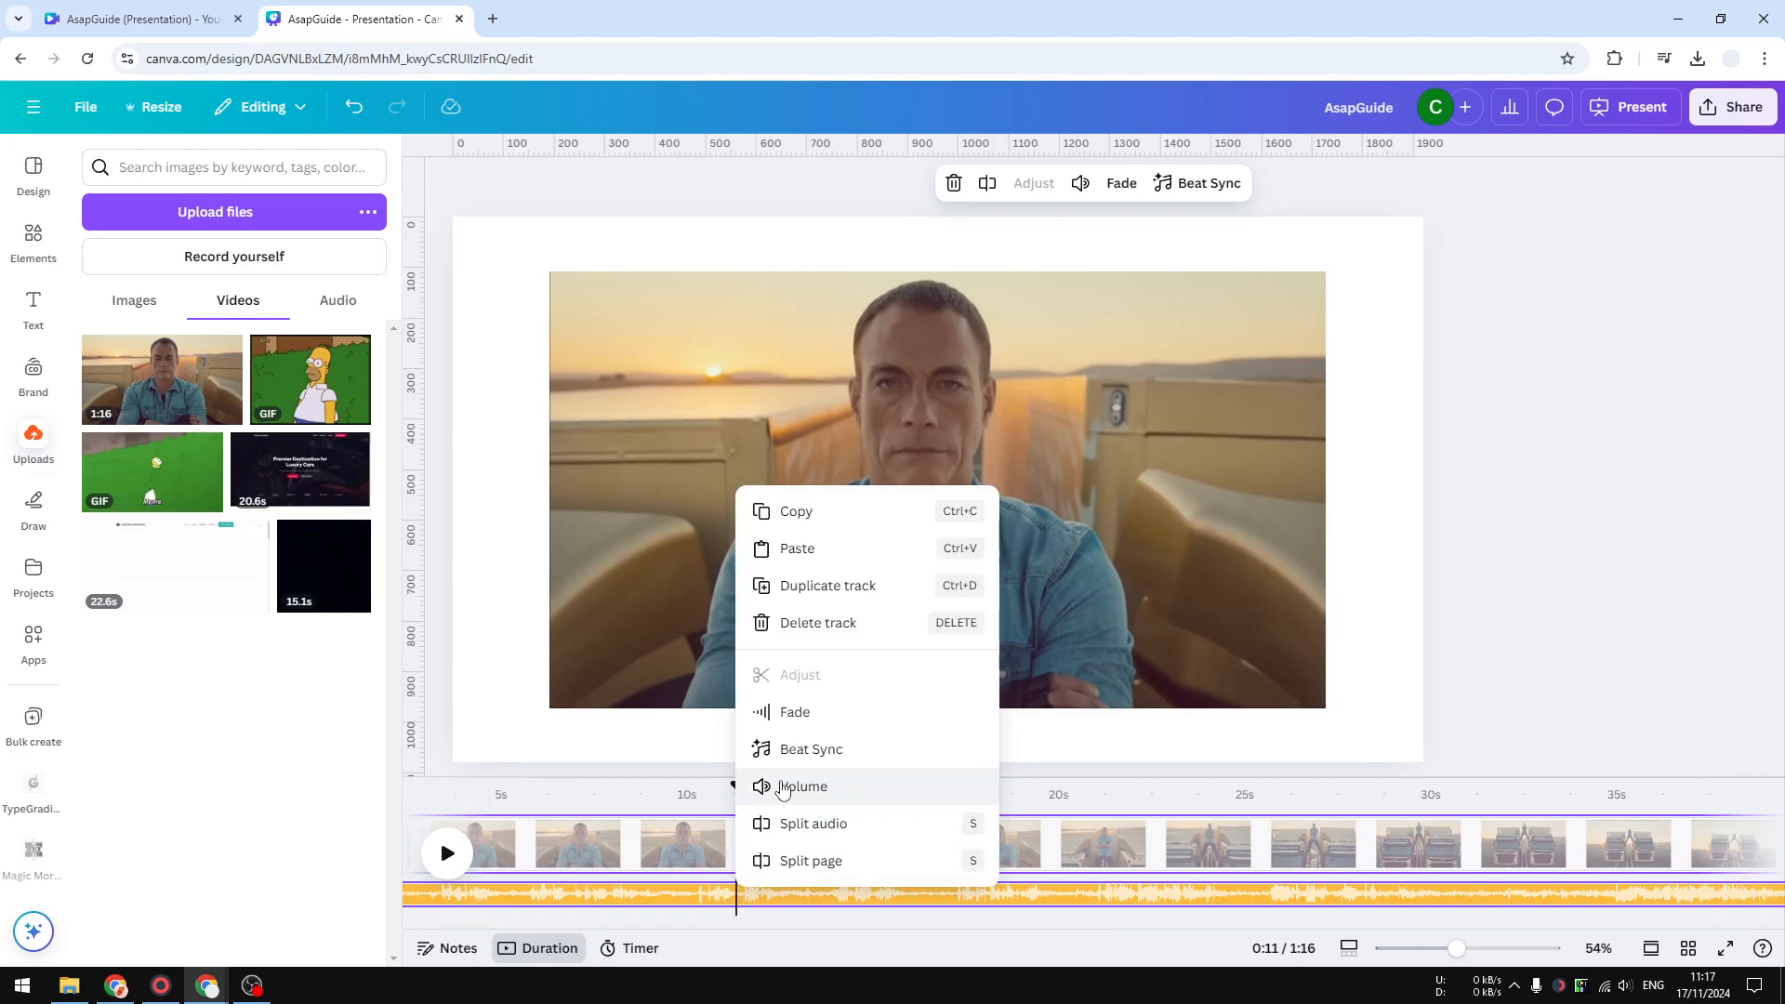
click(854, 824)
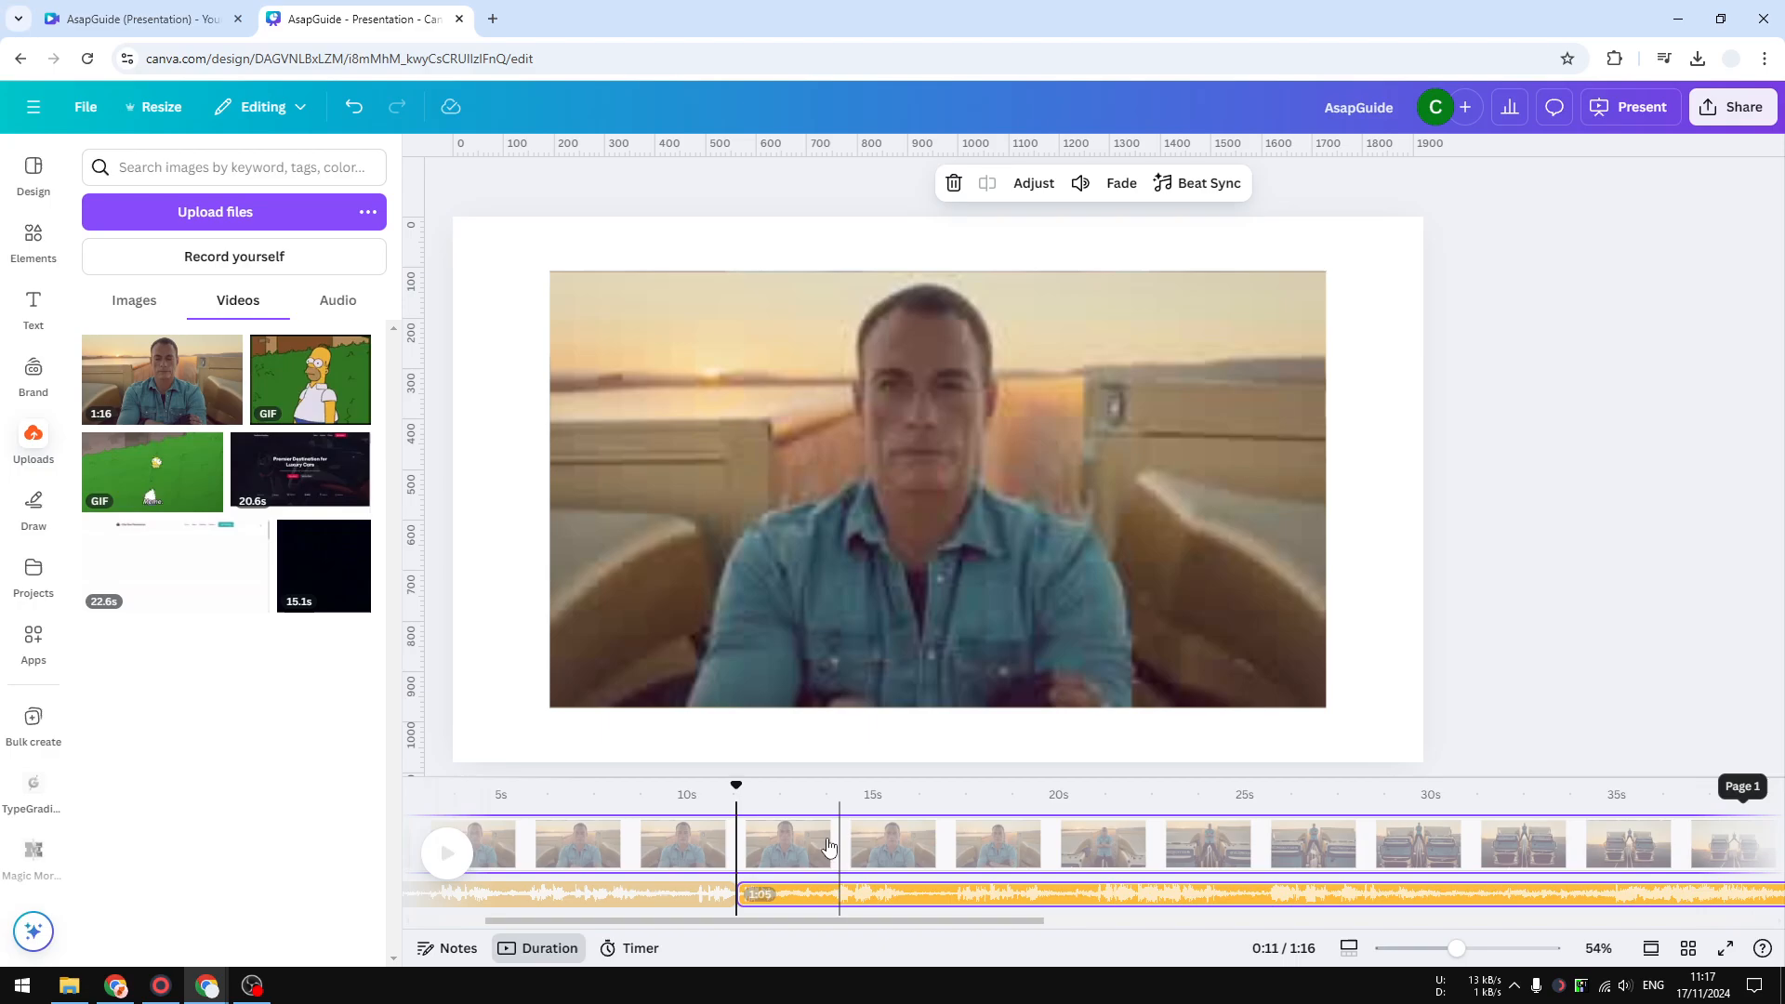
drag(732, 796, 1050, 771)
right_click(1054, 895)
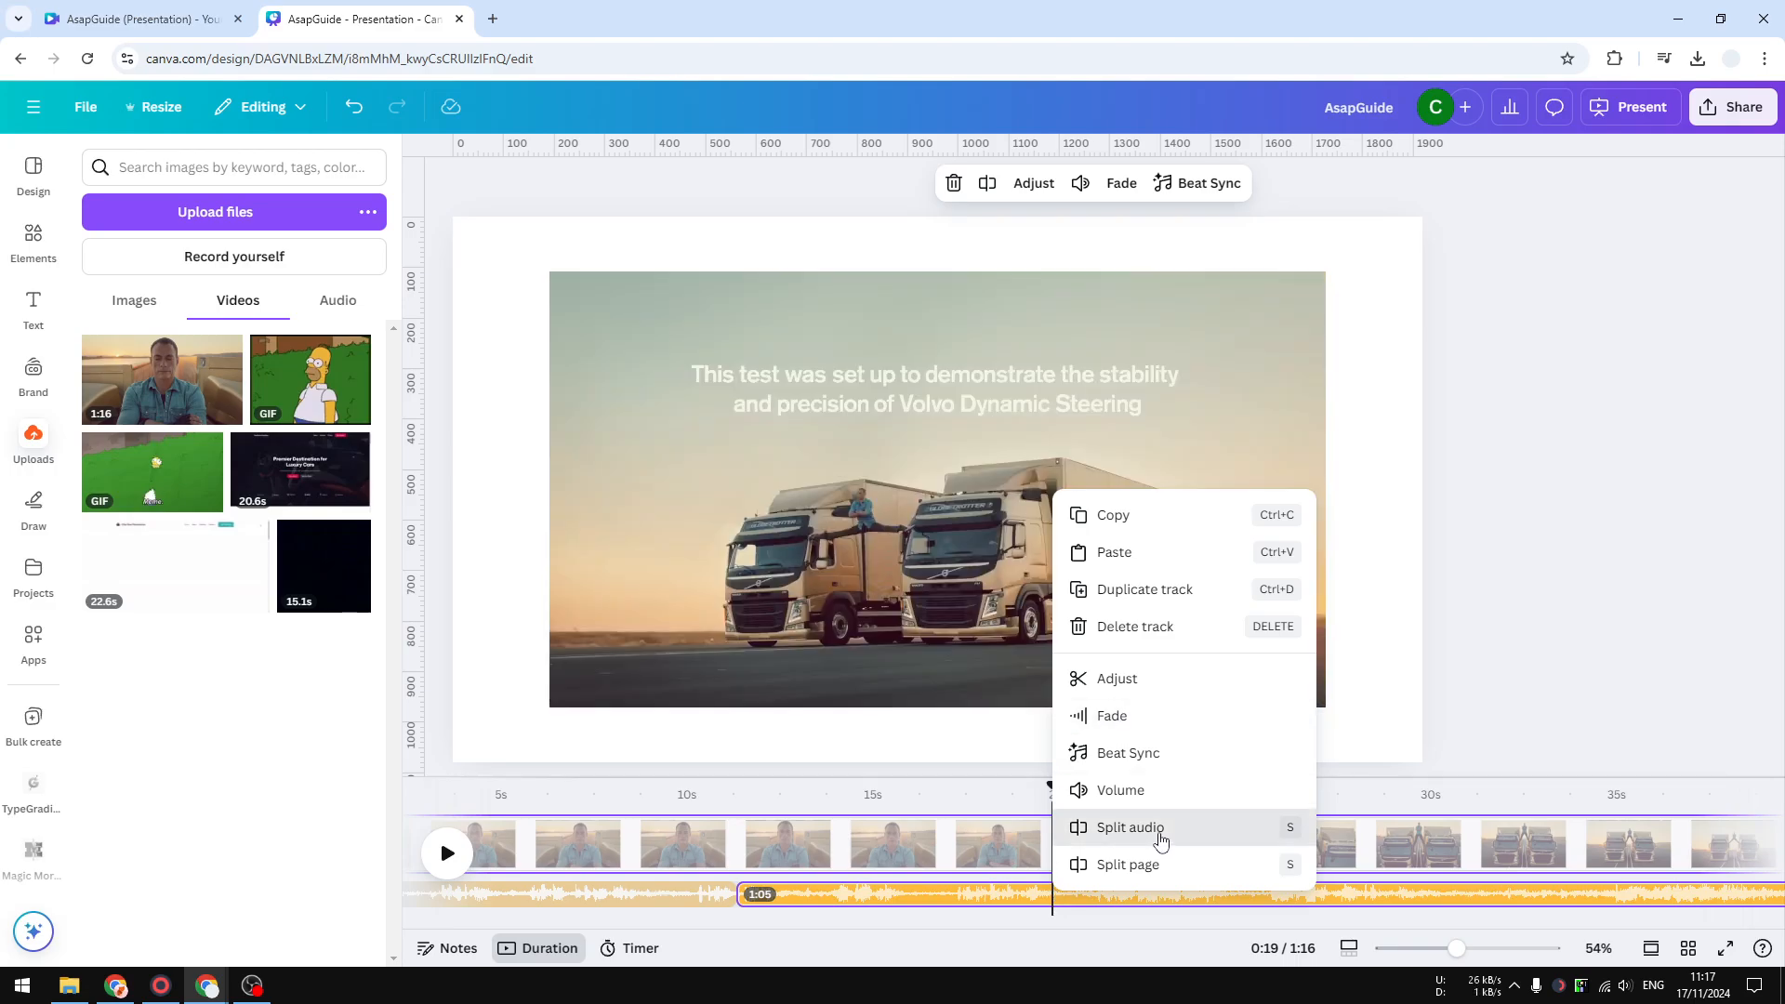
click(1162, 828)
- Mute the isolated audio segment between about 11 s and 19 s
click(978, 895)
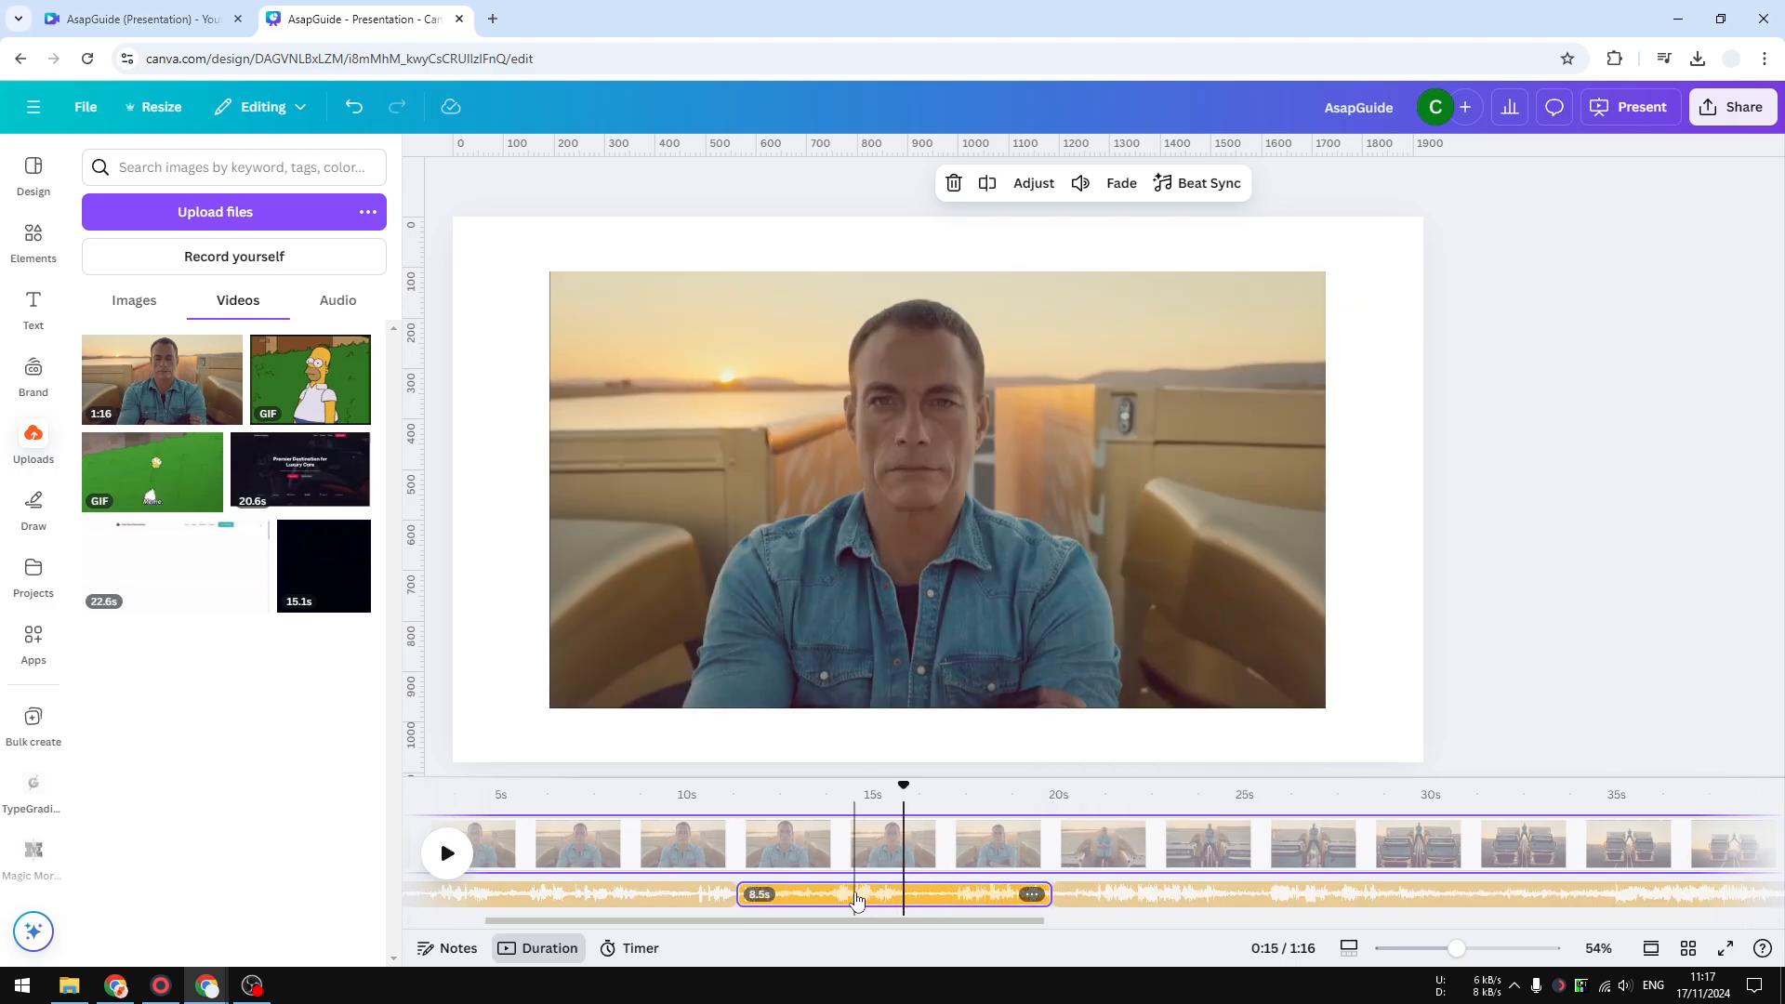
right_click(856, 899)
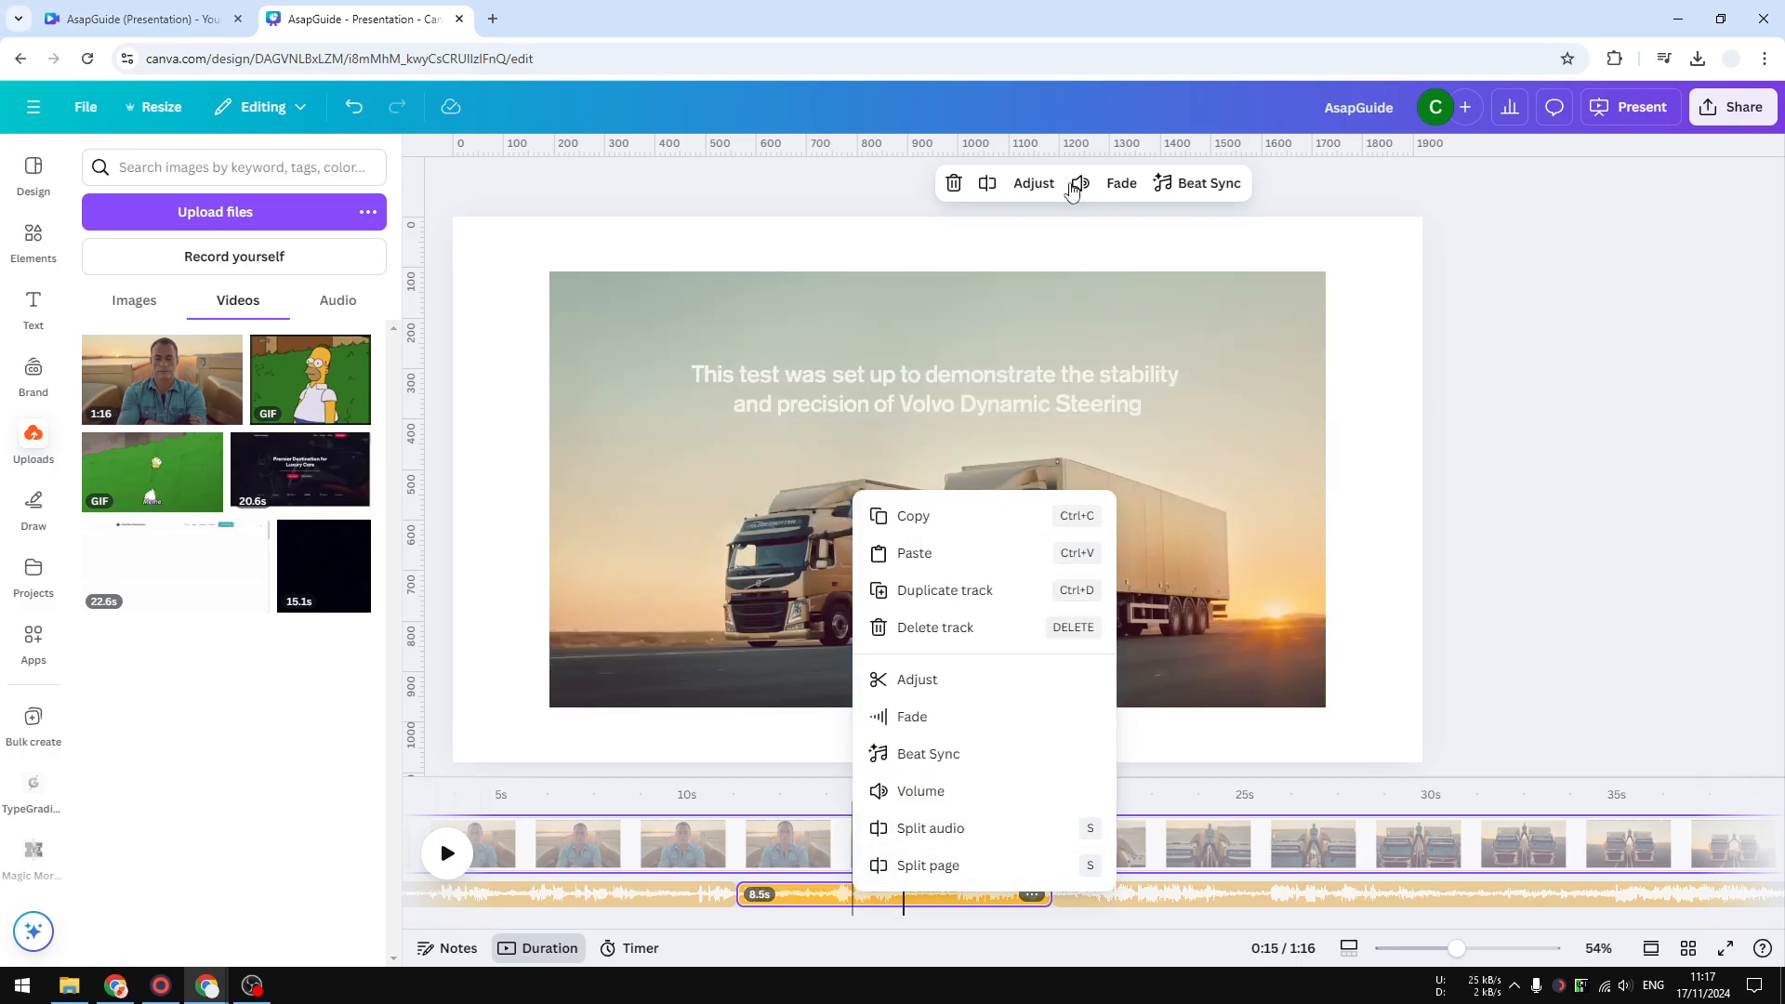
click(1076, 186)
click(1076, 186)
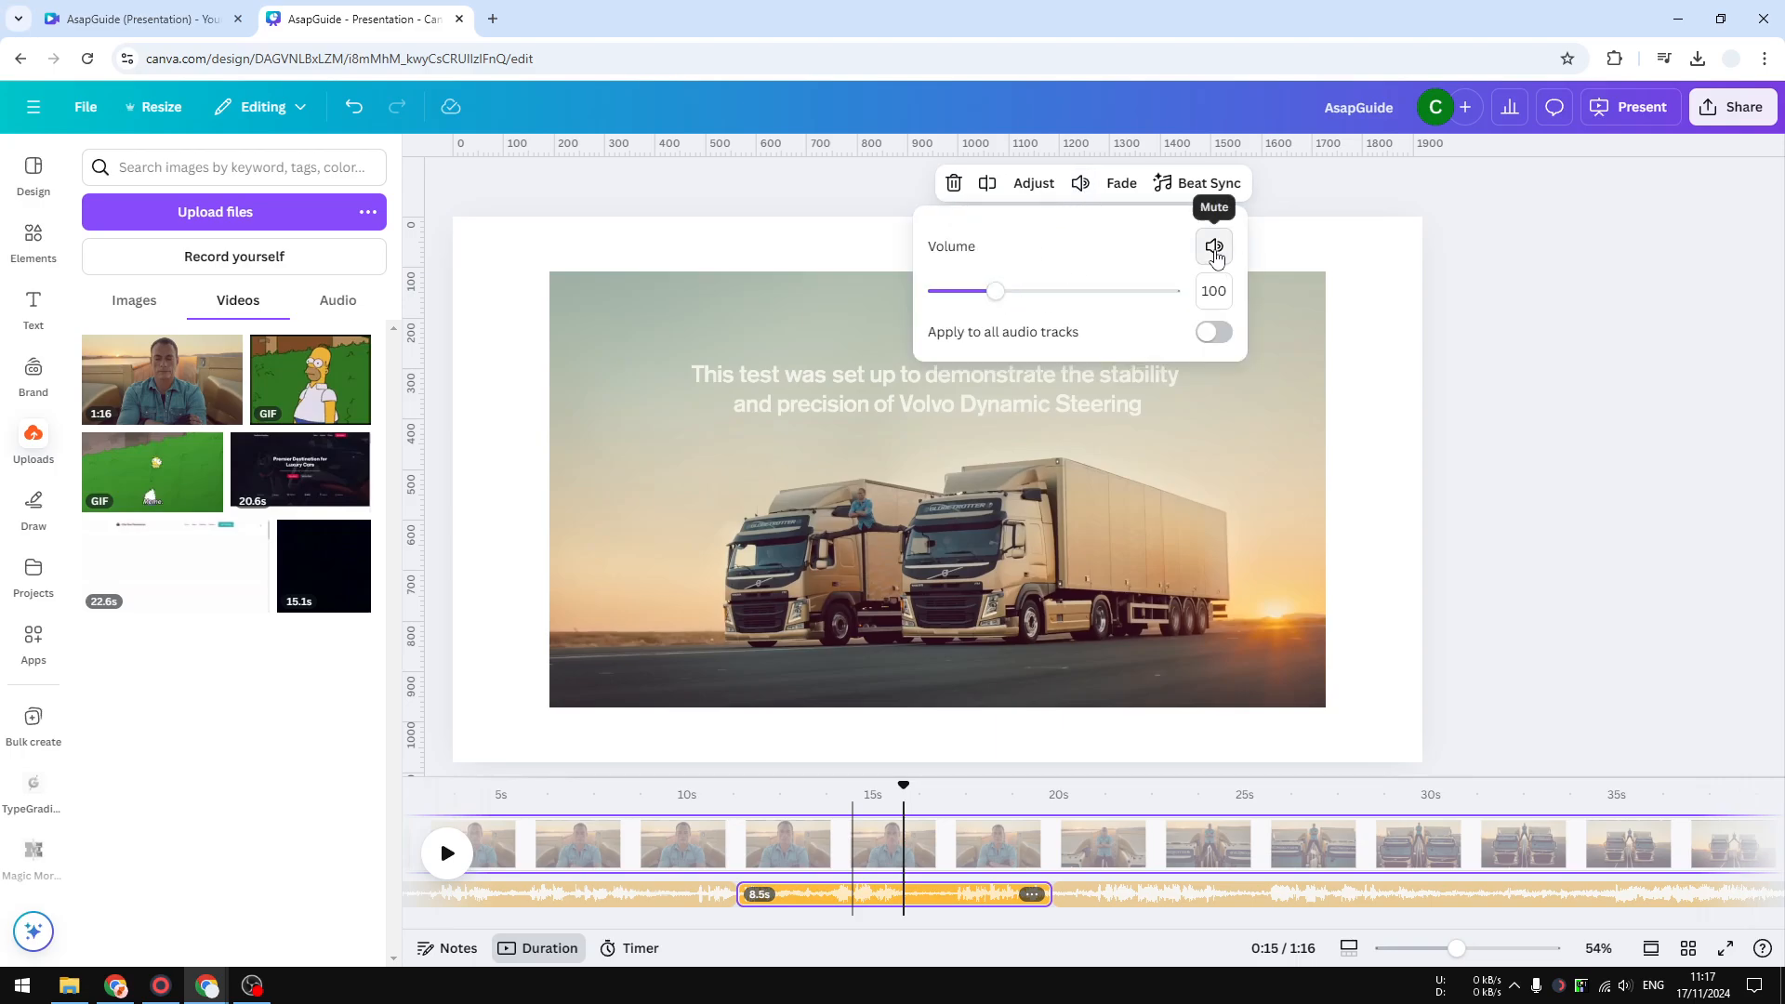
click(1214, 248)
- Play the video from about 9 seconds to check the muted section
click(698, 787)
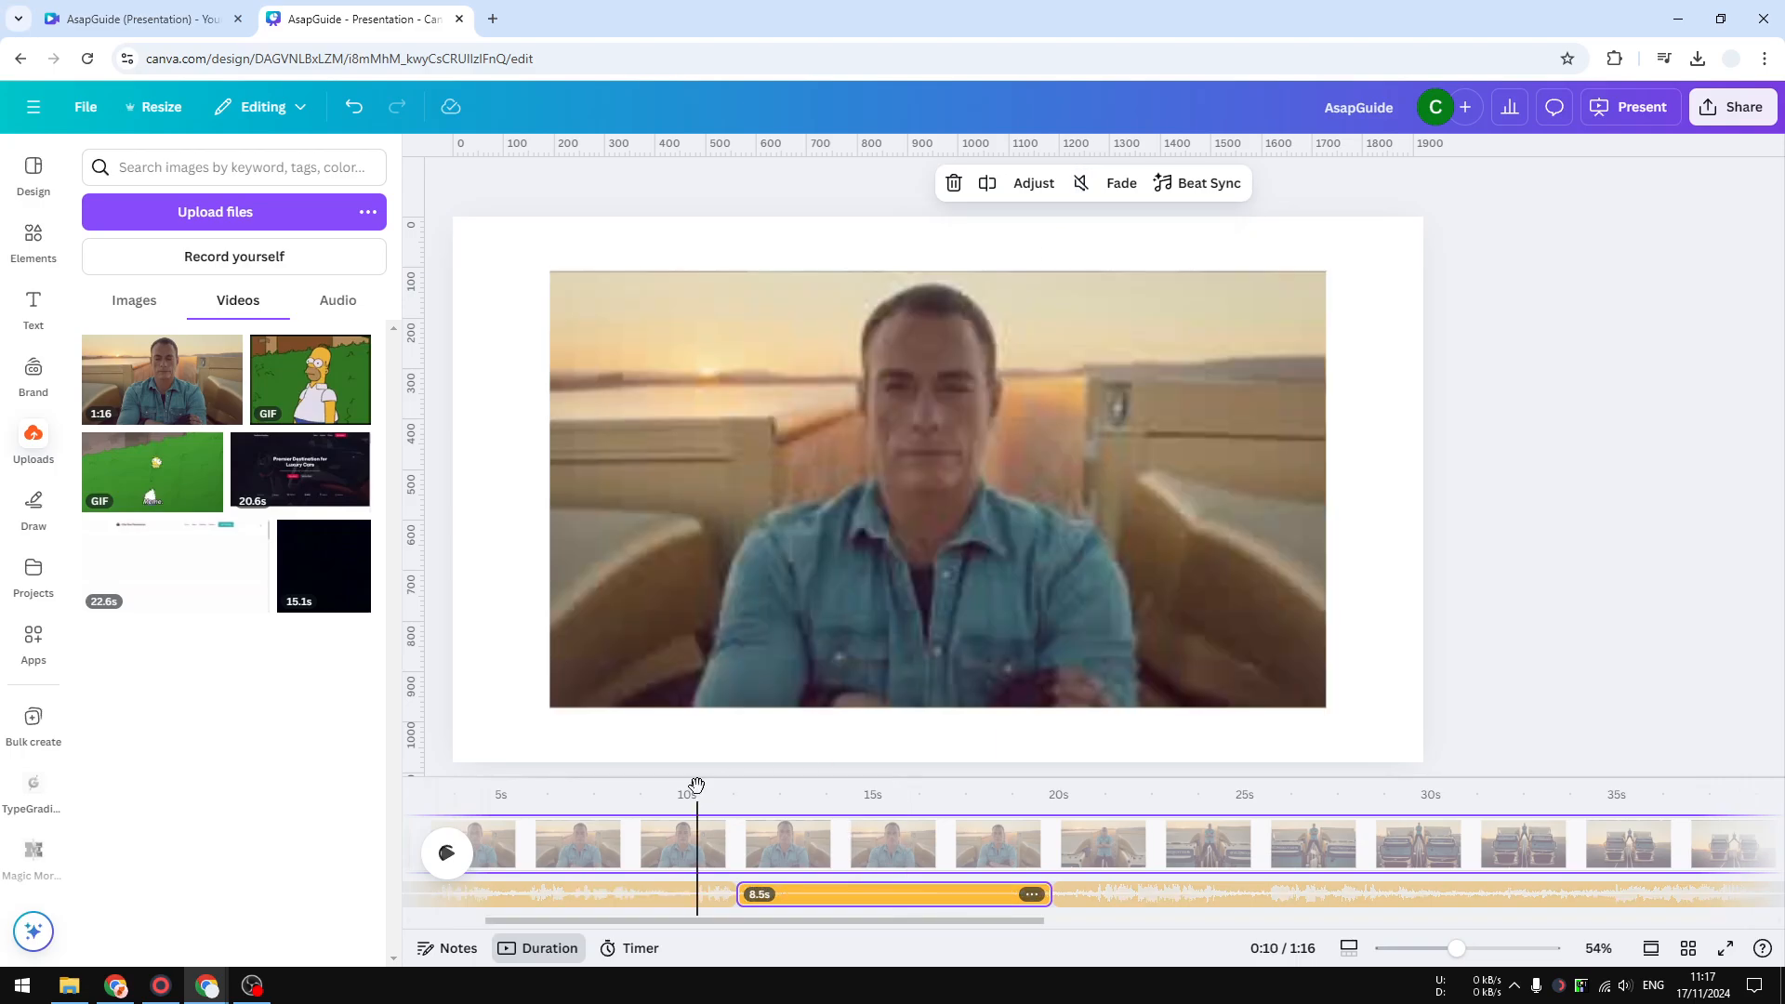
click(666, 788)
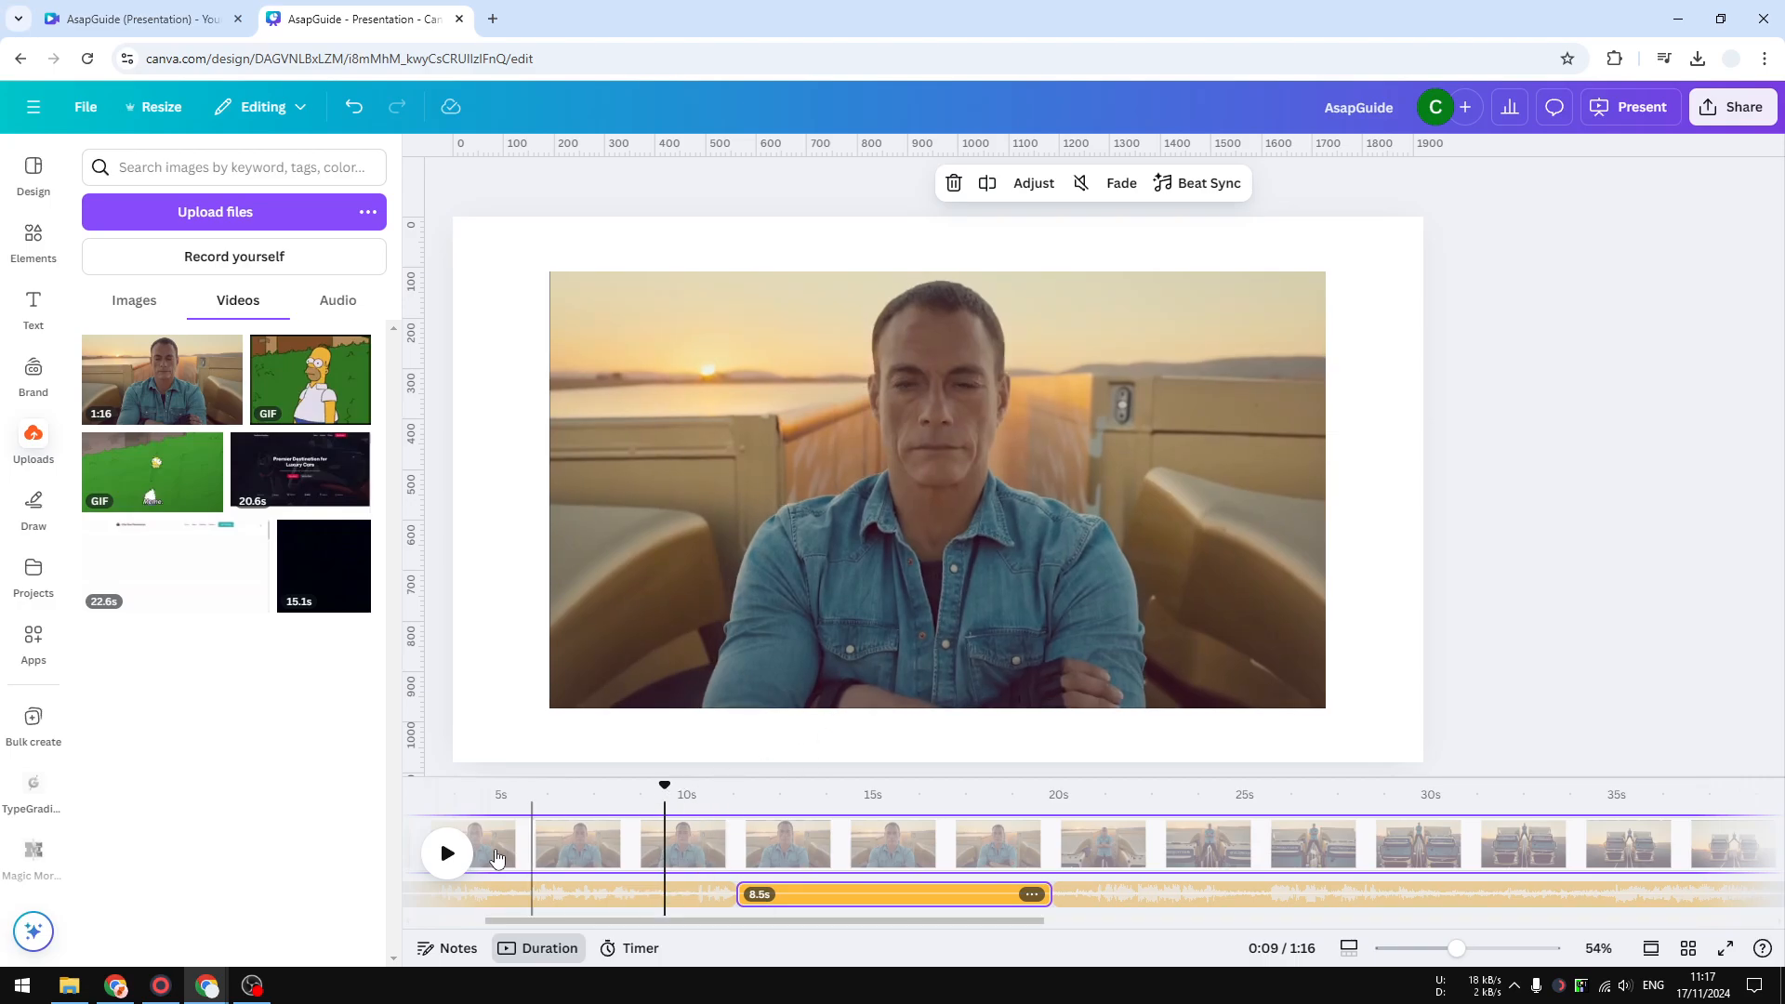
click(447, 855)
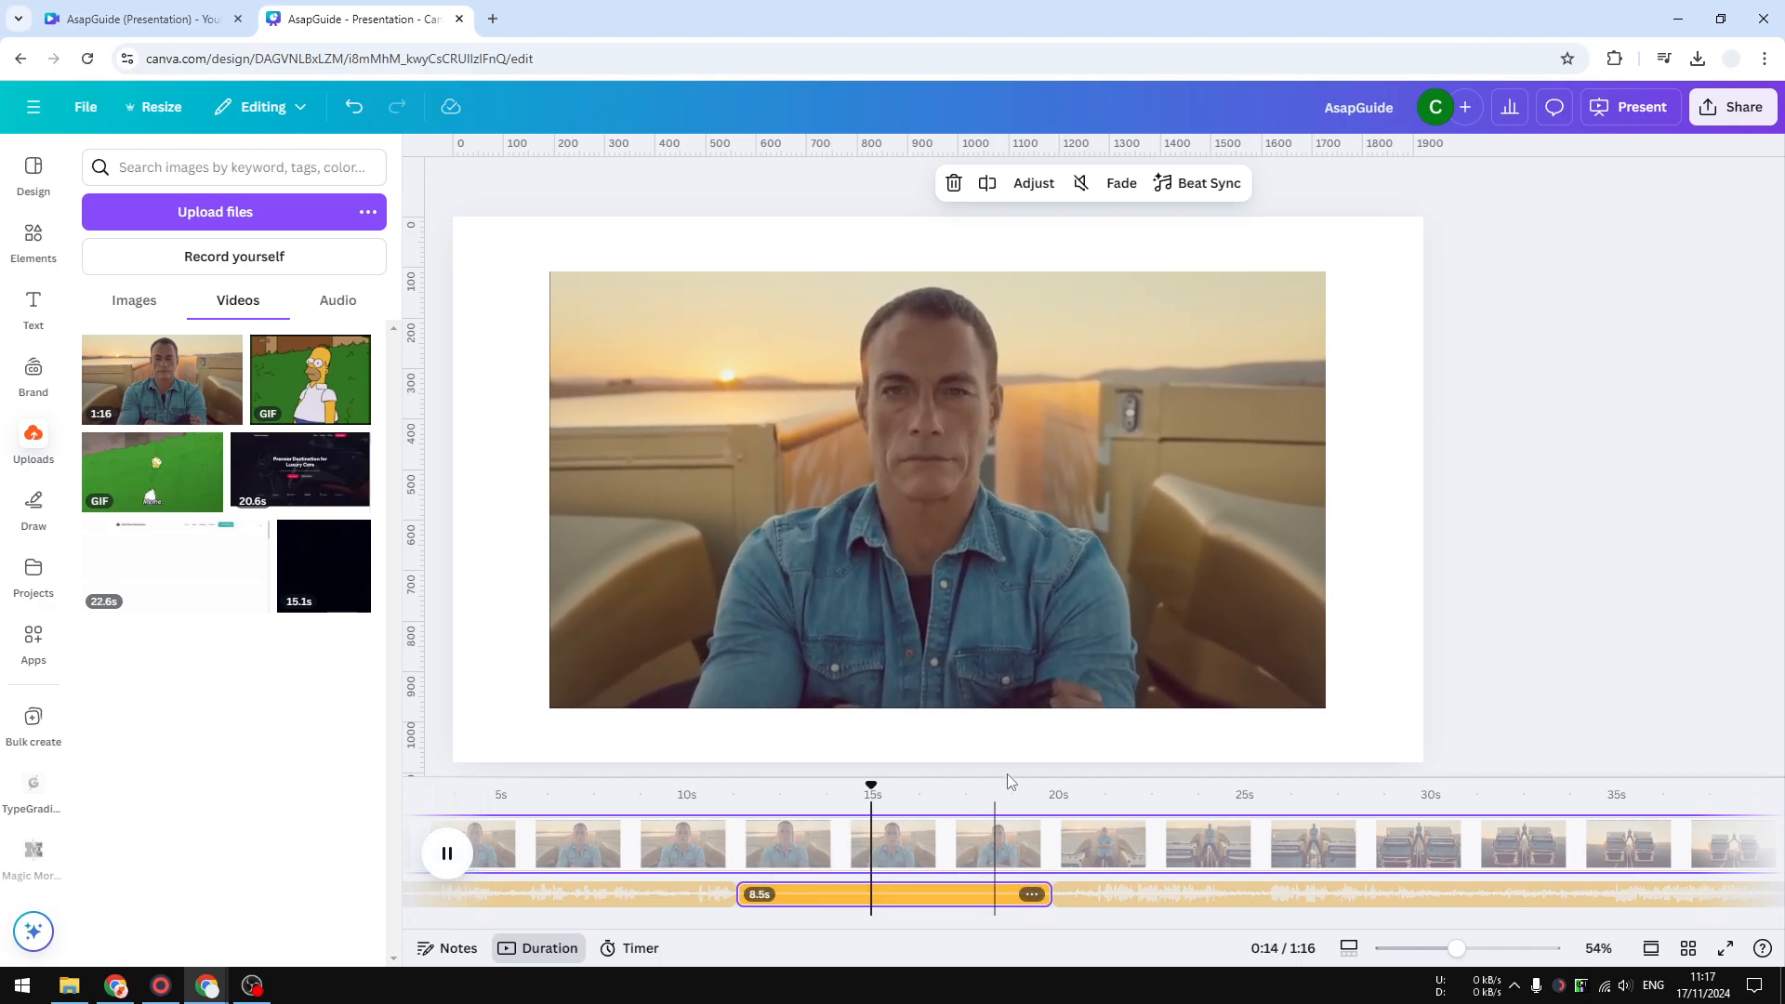
click(1007, 808)
click(437, 855)
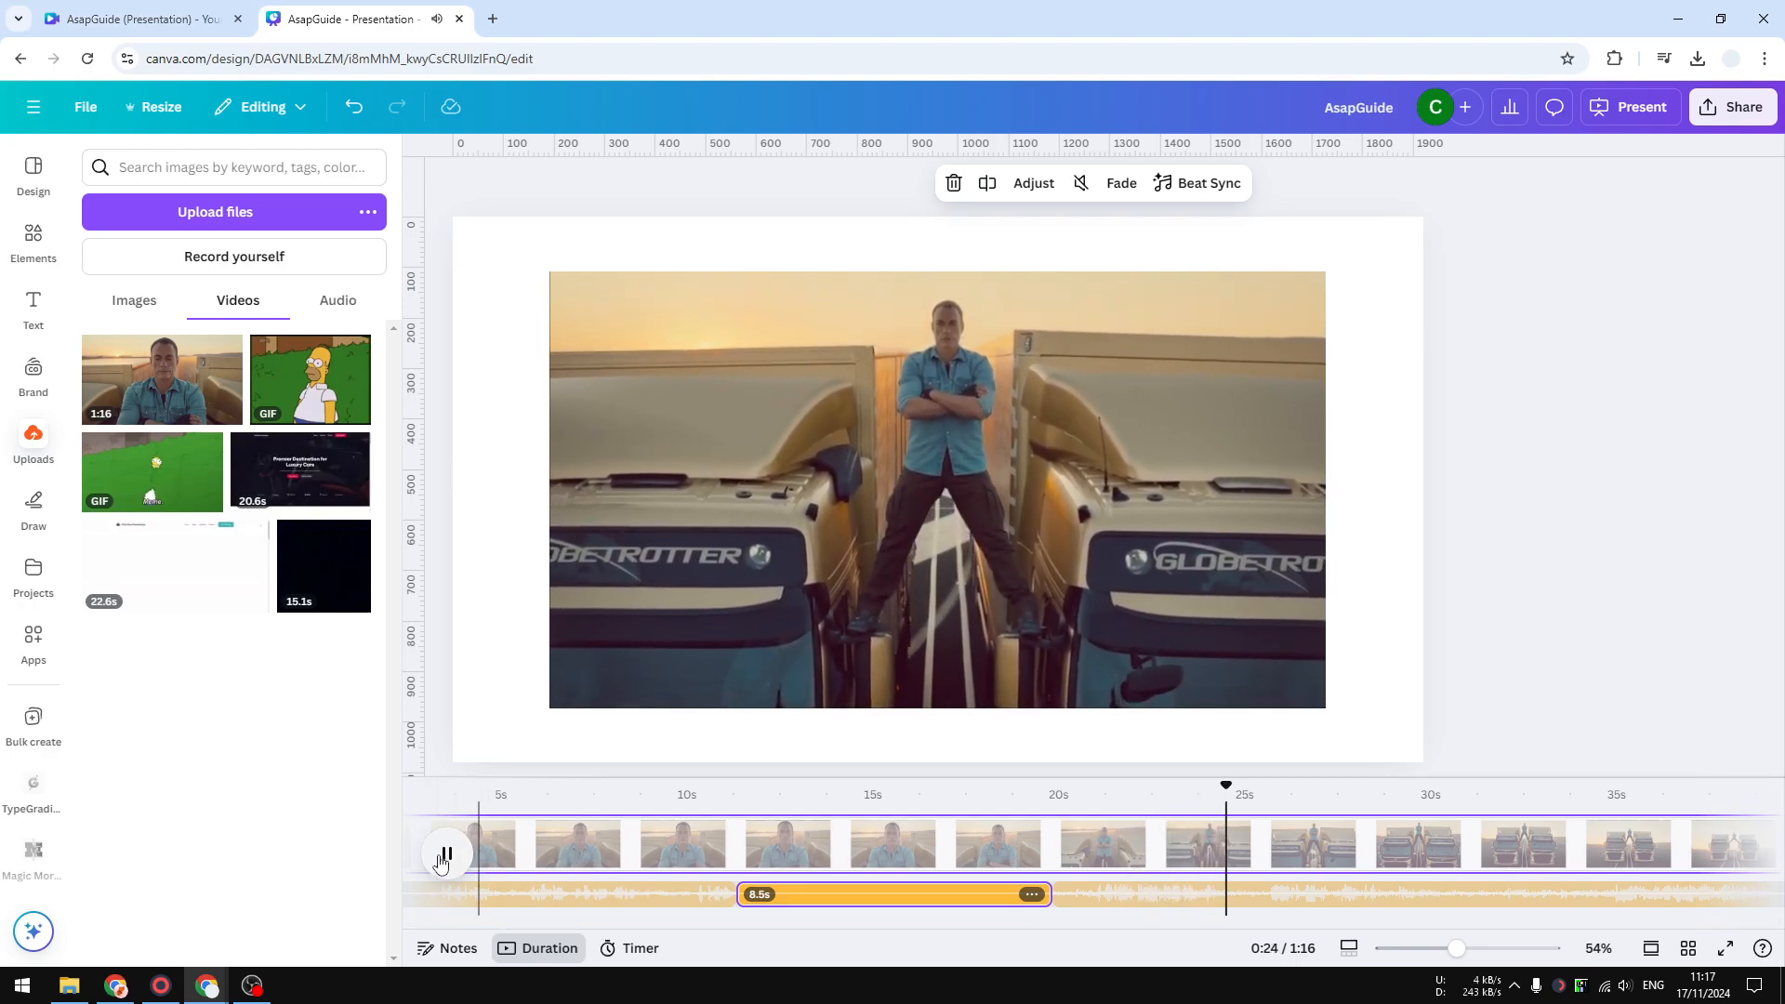
click(444, 857)
- Delete the audio track portion after the muted segment and play the video to preview
right_click(1146, 897)
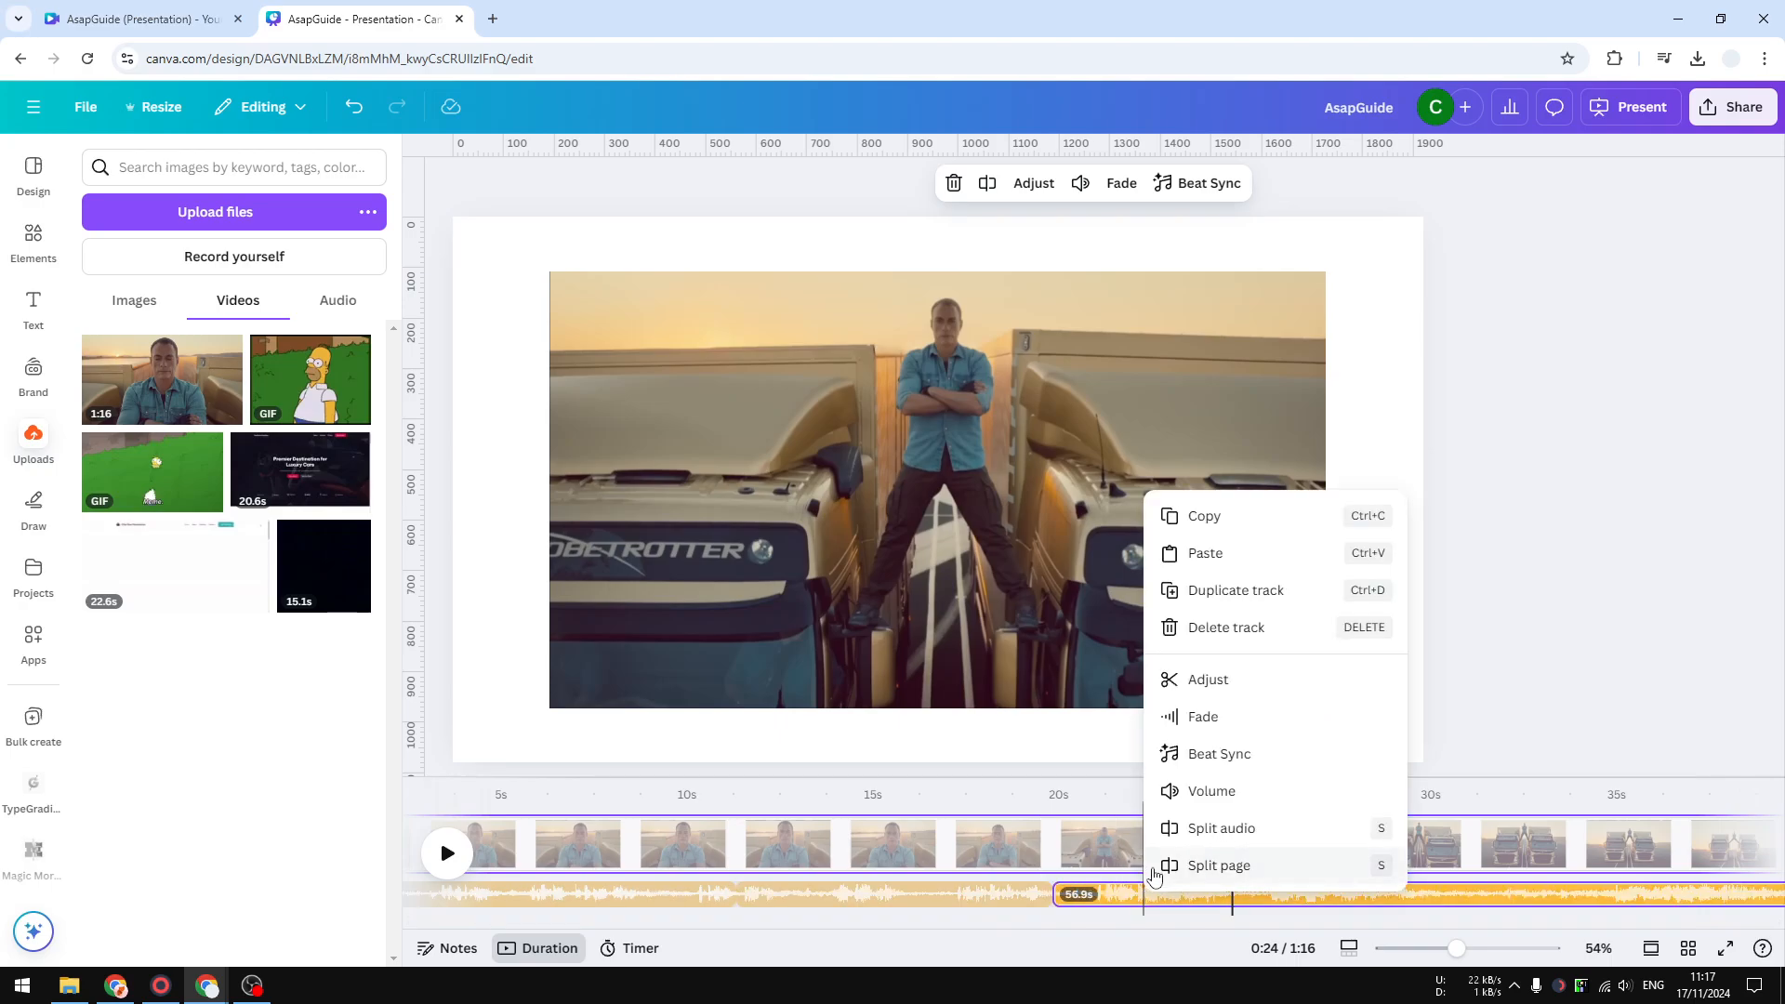
click(1130, 906)
right_click(1126, 900)
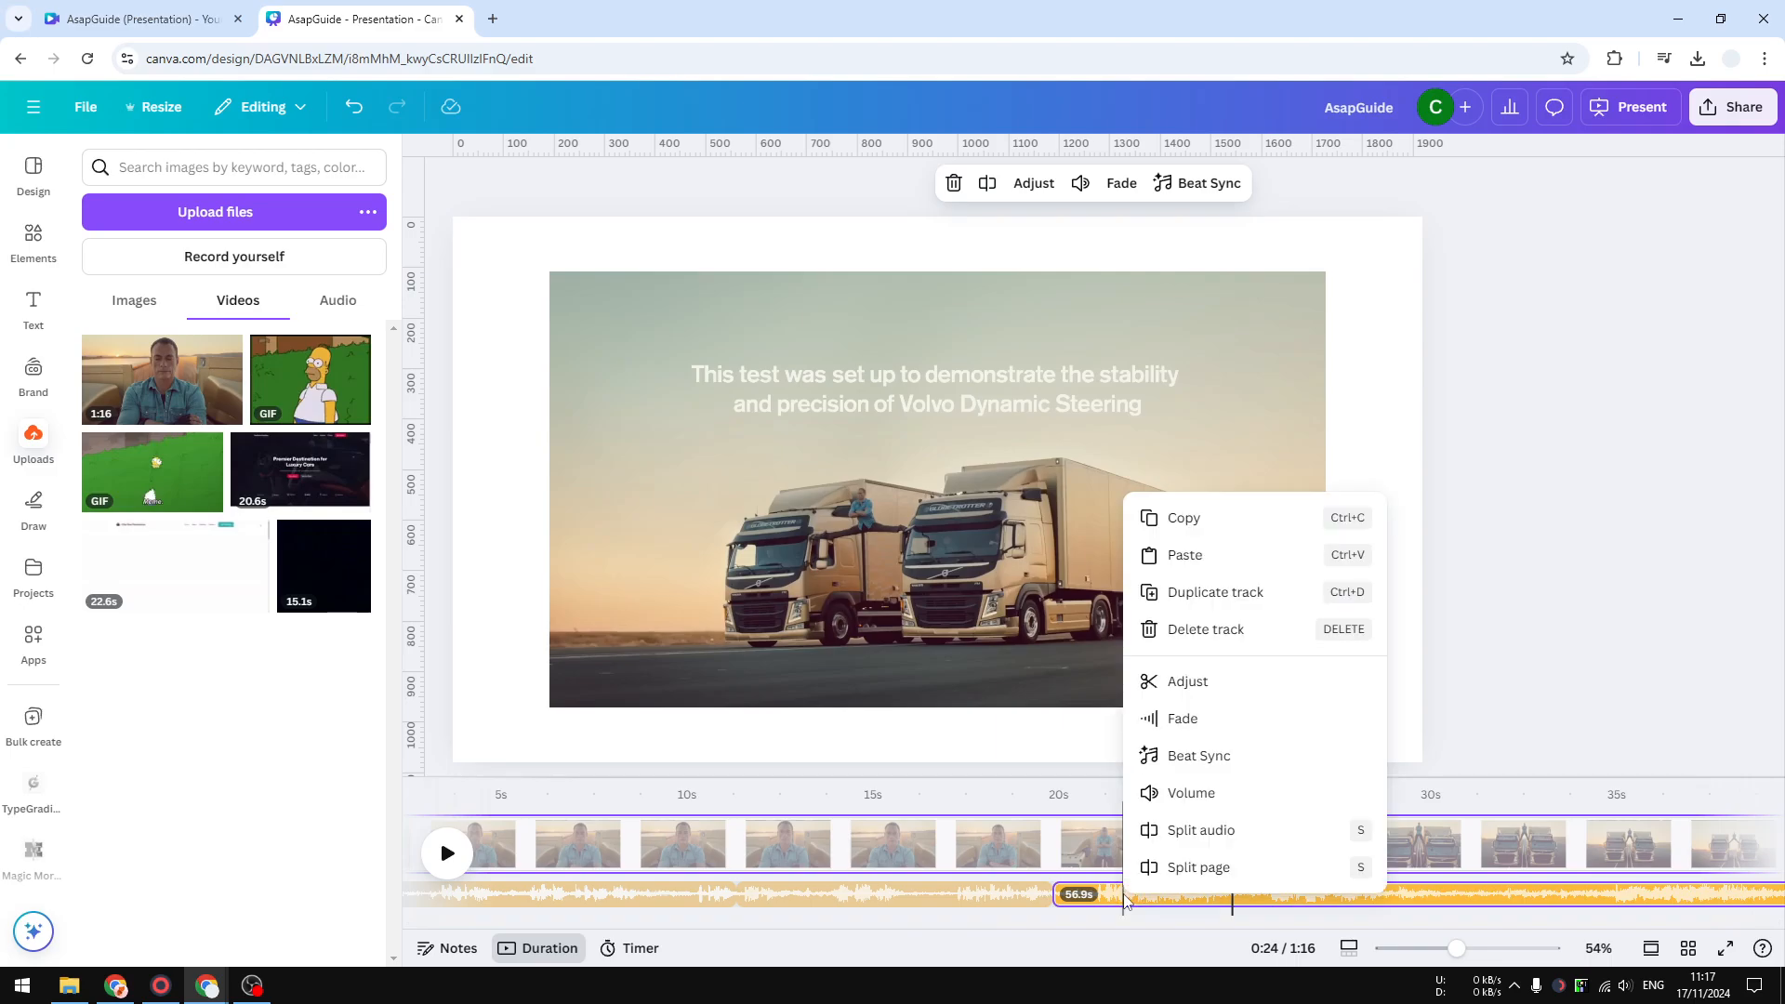
click(1209, 630)
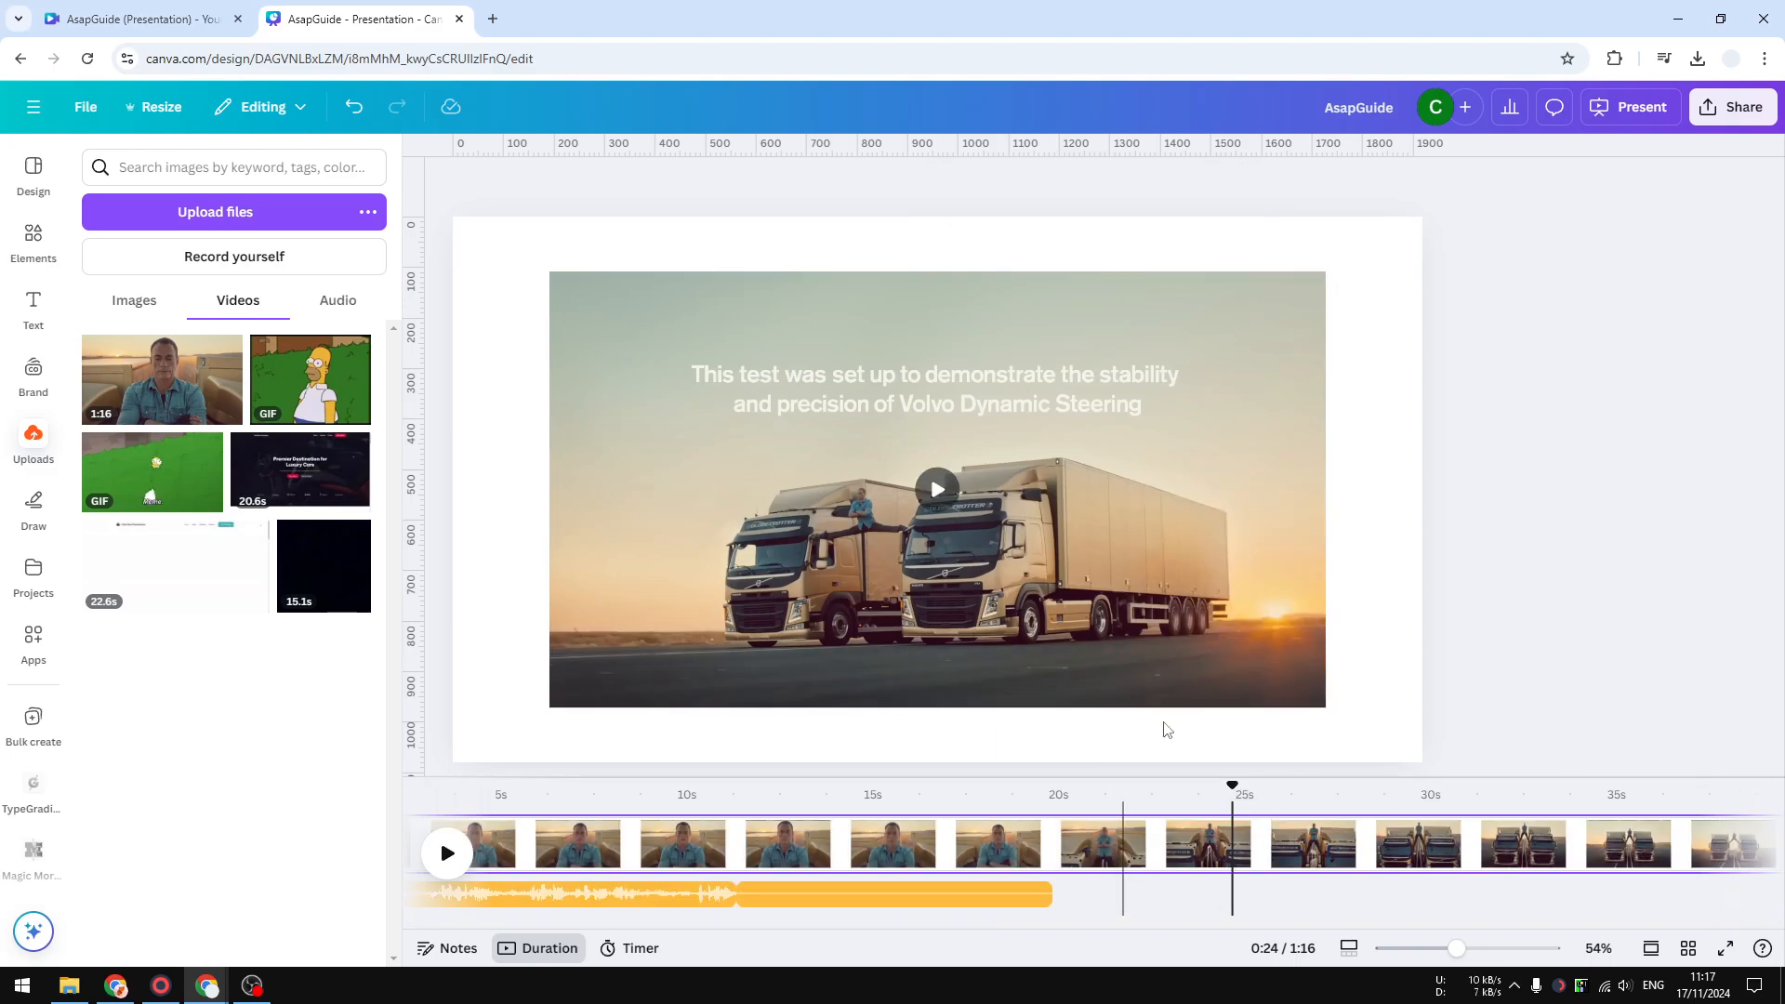
click(447, 854)
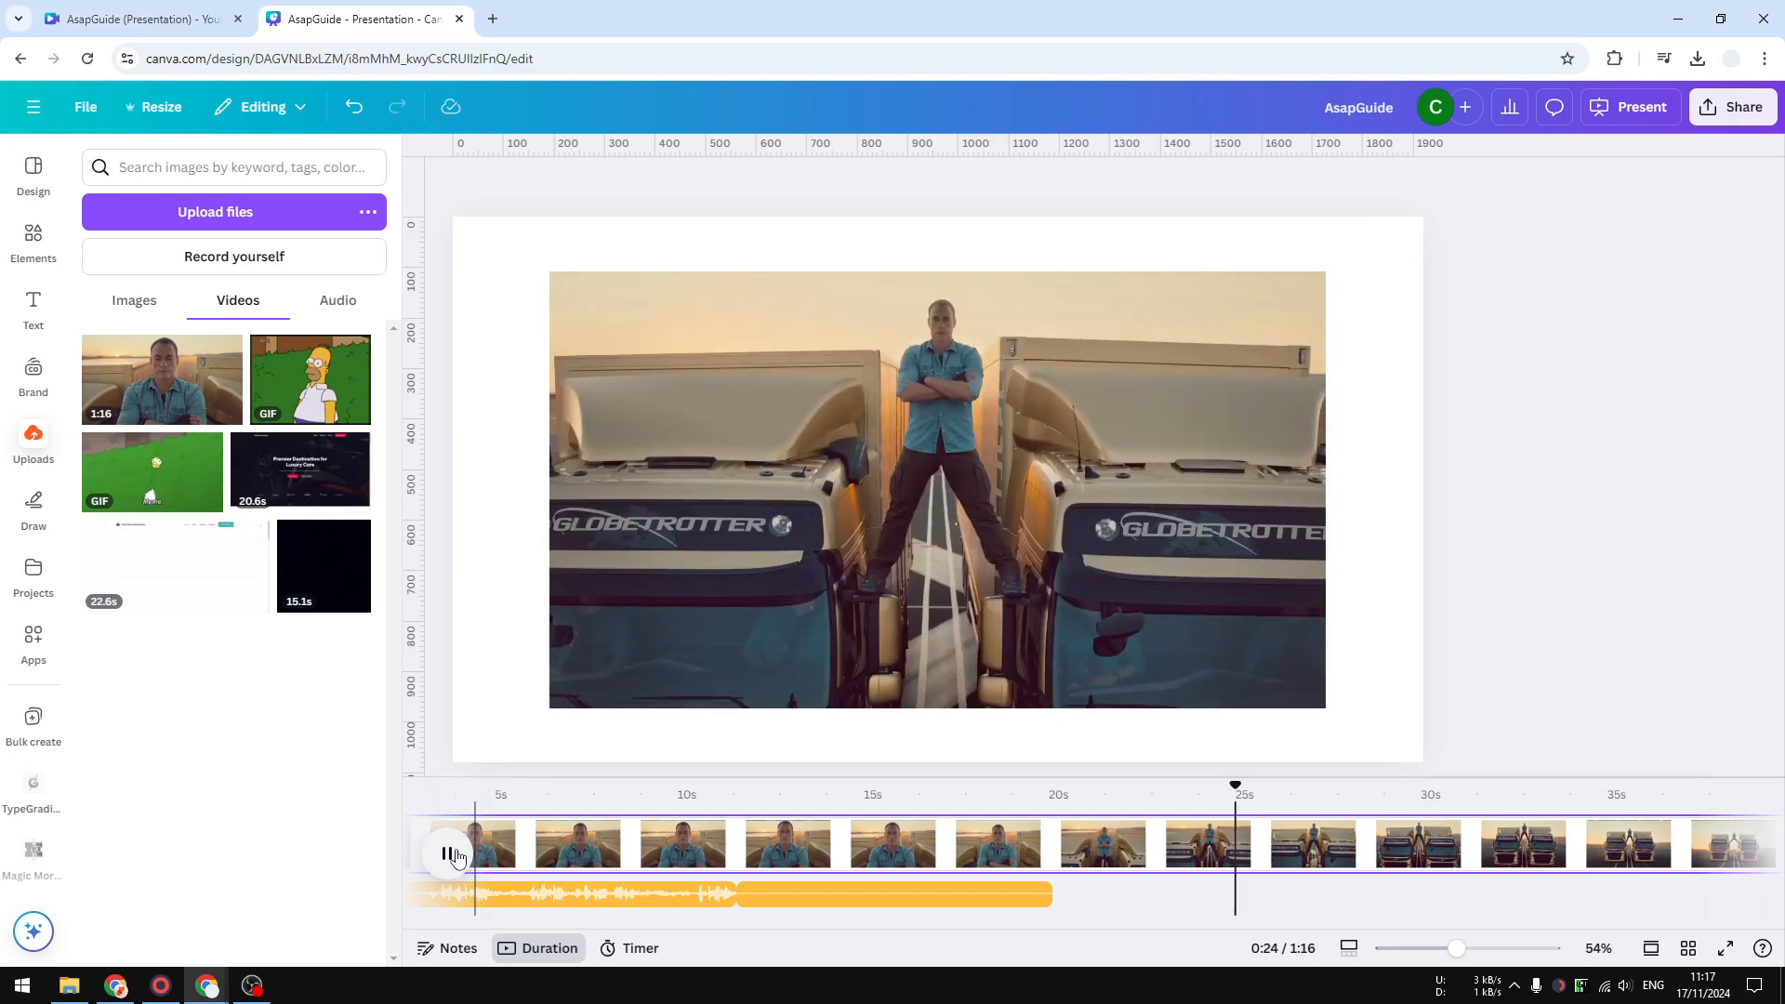